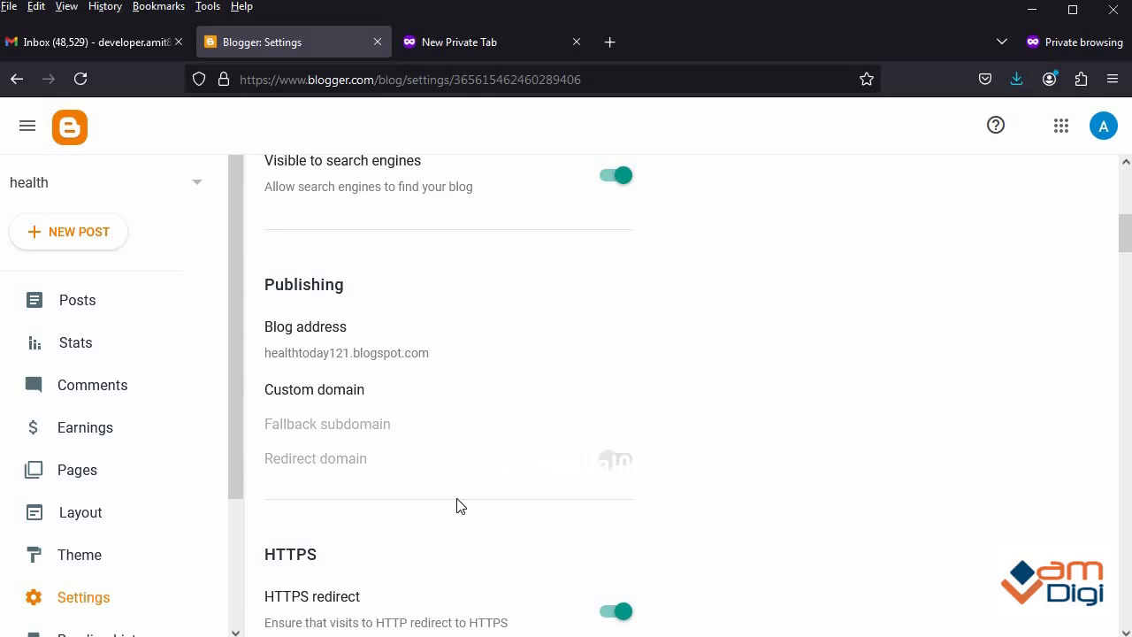
Copy omaxechandnichowkdelhi.in from the Notepad notes and try to save it as the blog's custom domain in Blogger.
key("alt+Tab")
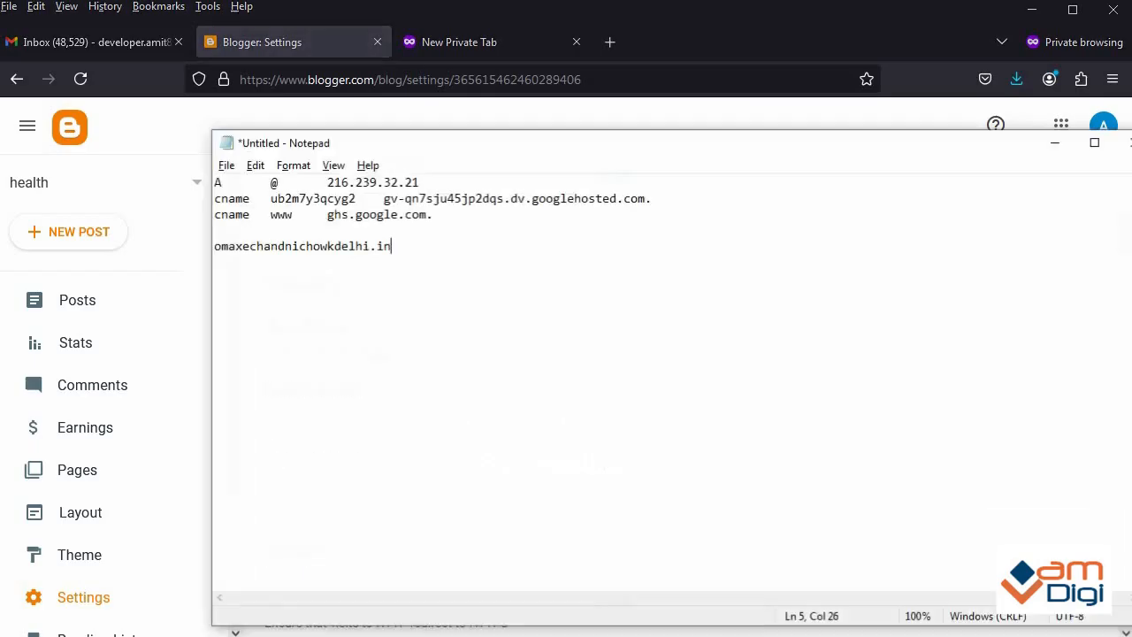
left_click_drag(397, 246, 168, 247)
key("ctrl+c")
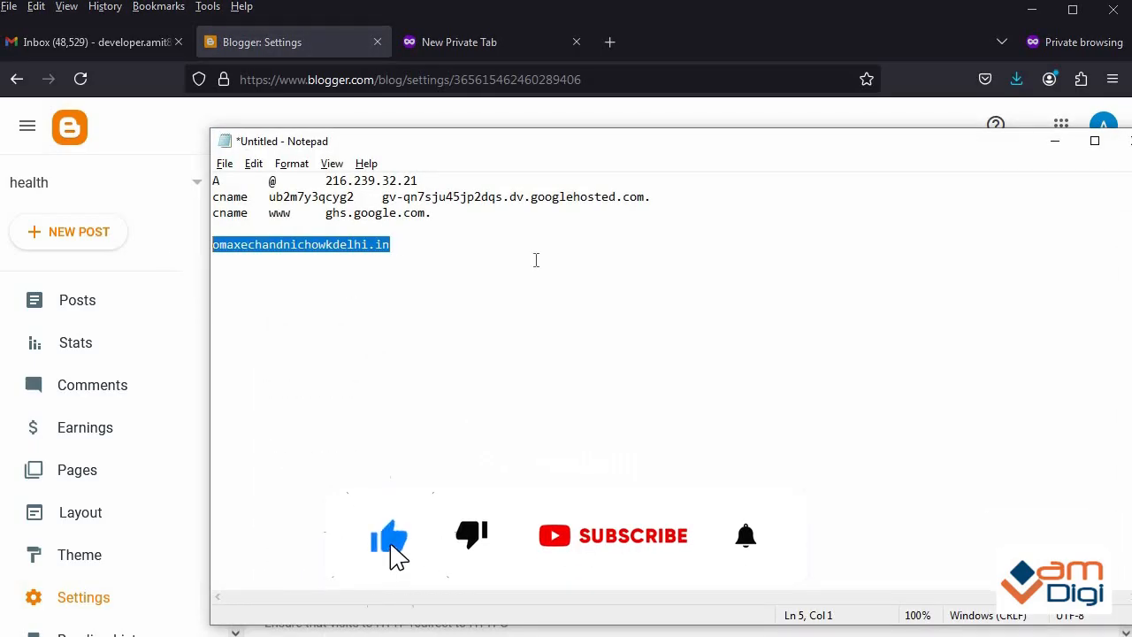
left_click(1055, 148)
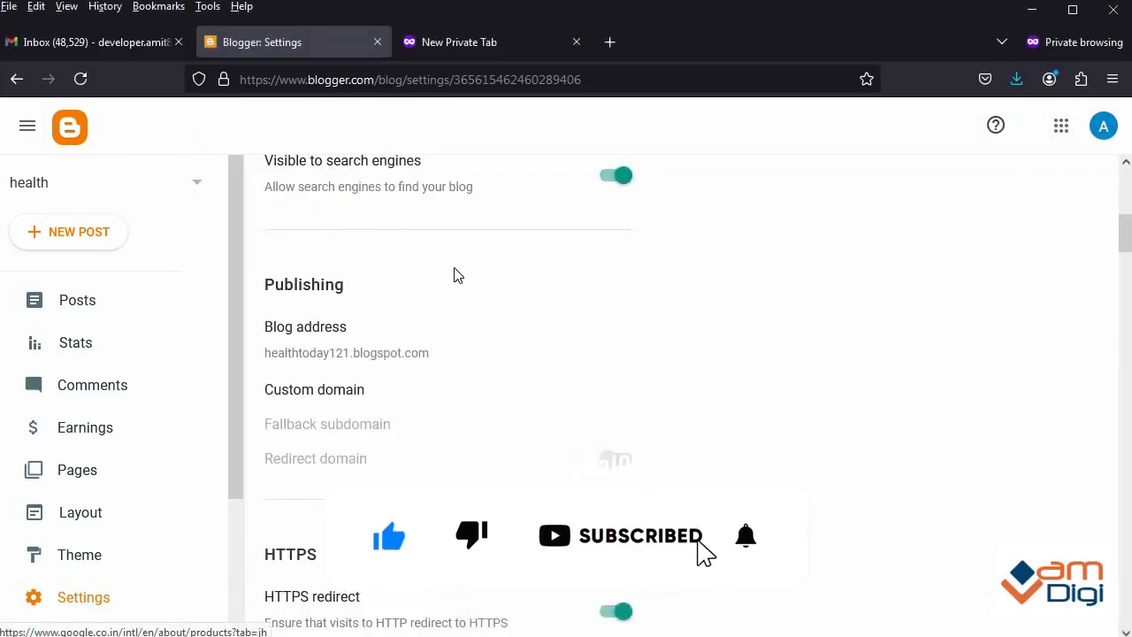
left_click(324, 394)
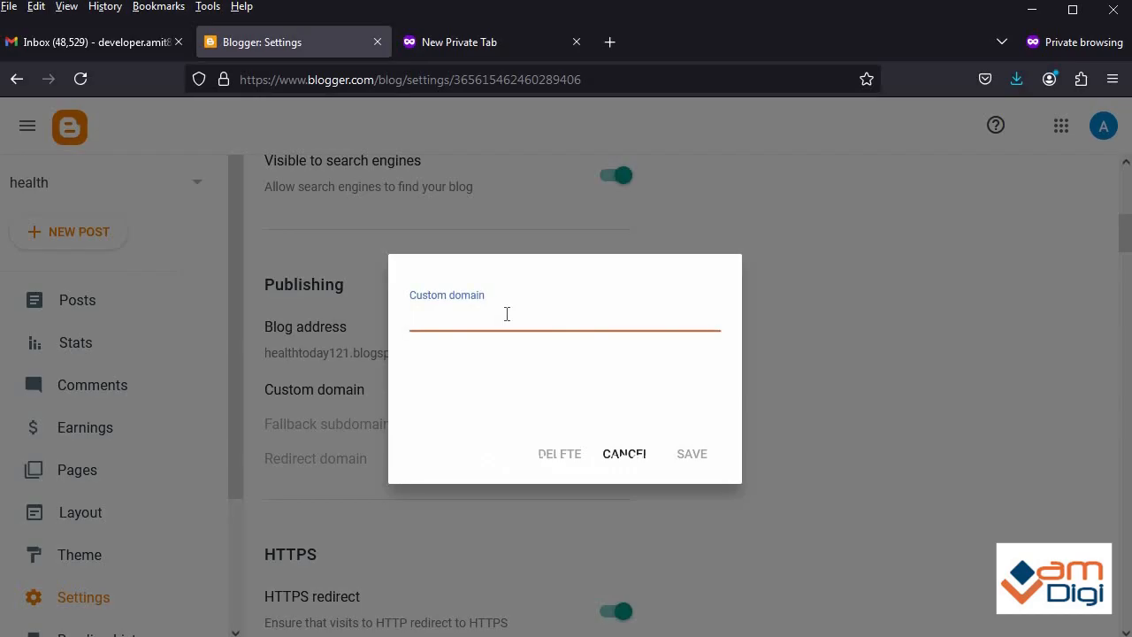
key("ctrl+v")
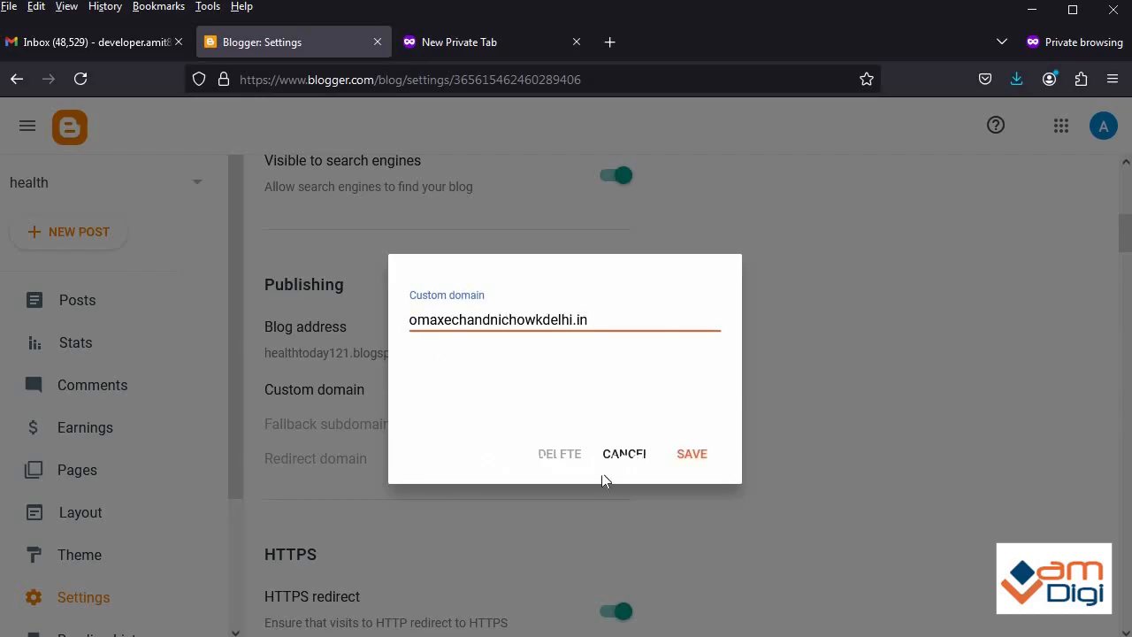
left_click(692, 456)
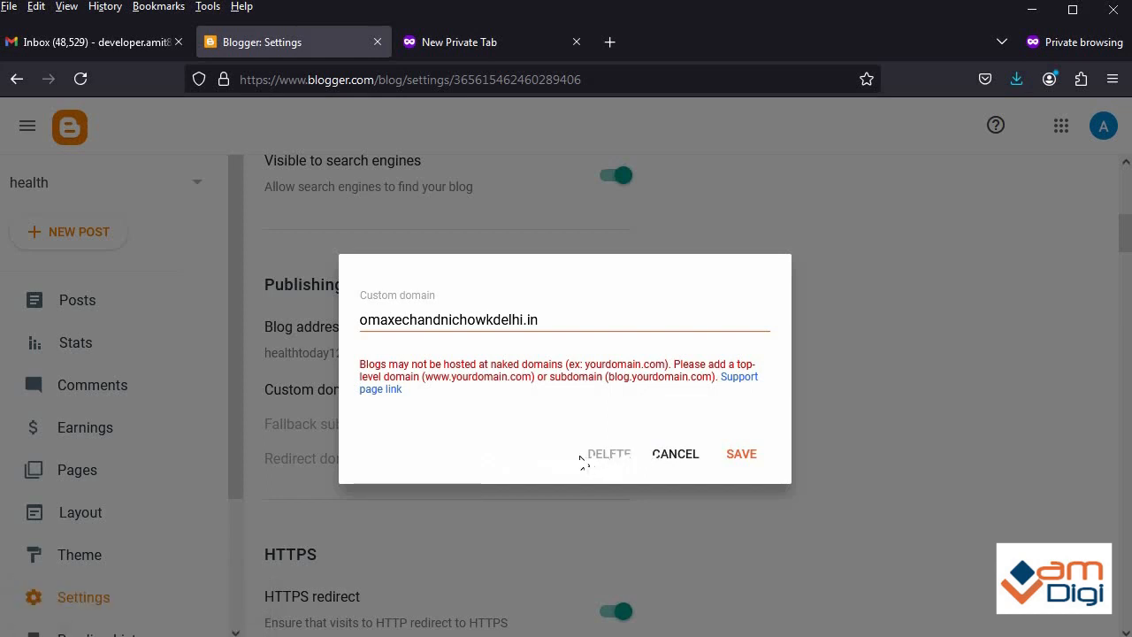
left_click(363, 323)
type("www")
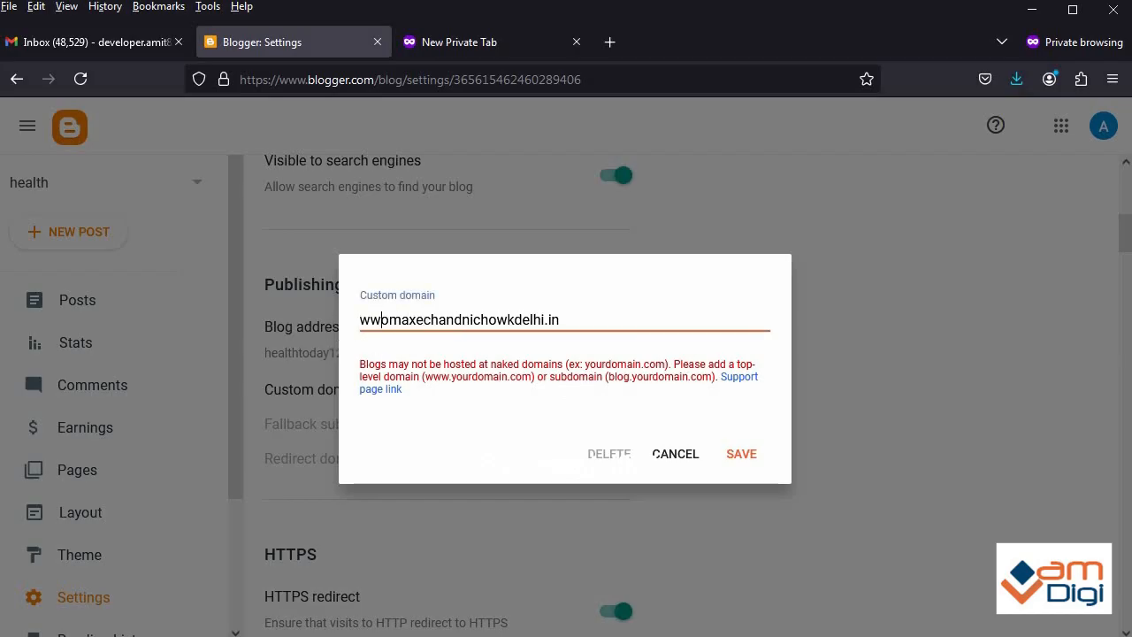
type(".")
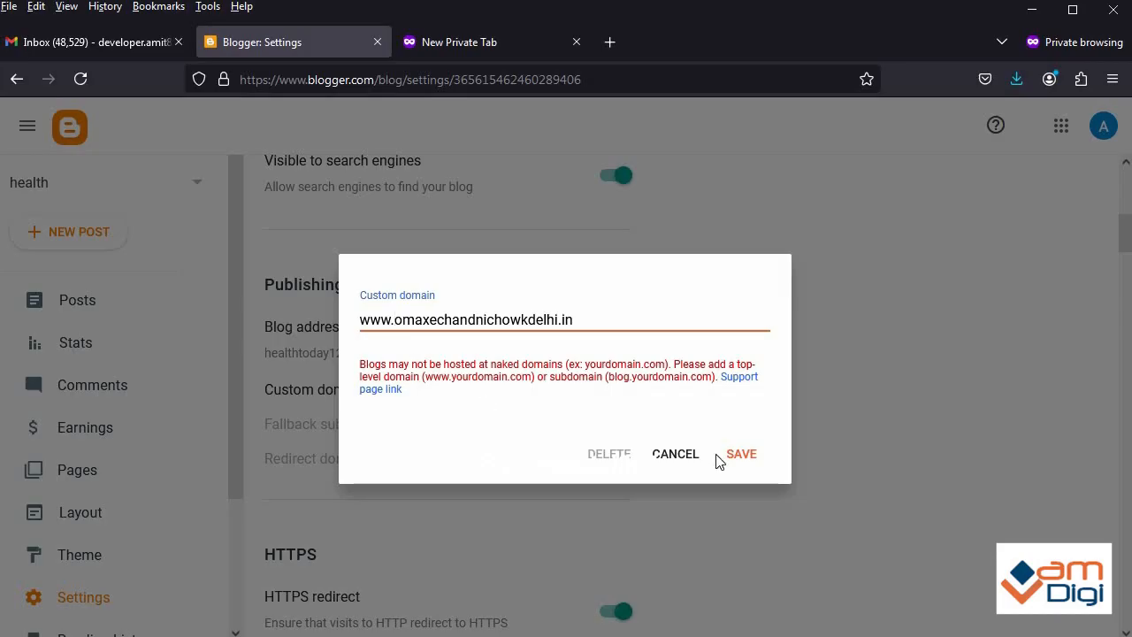
left_click(740, 454)
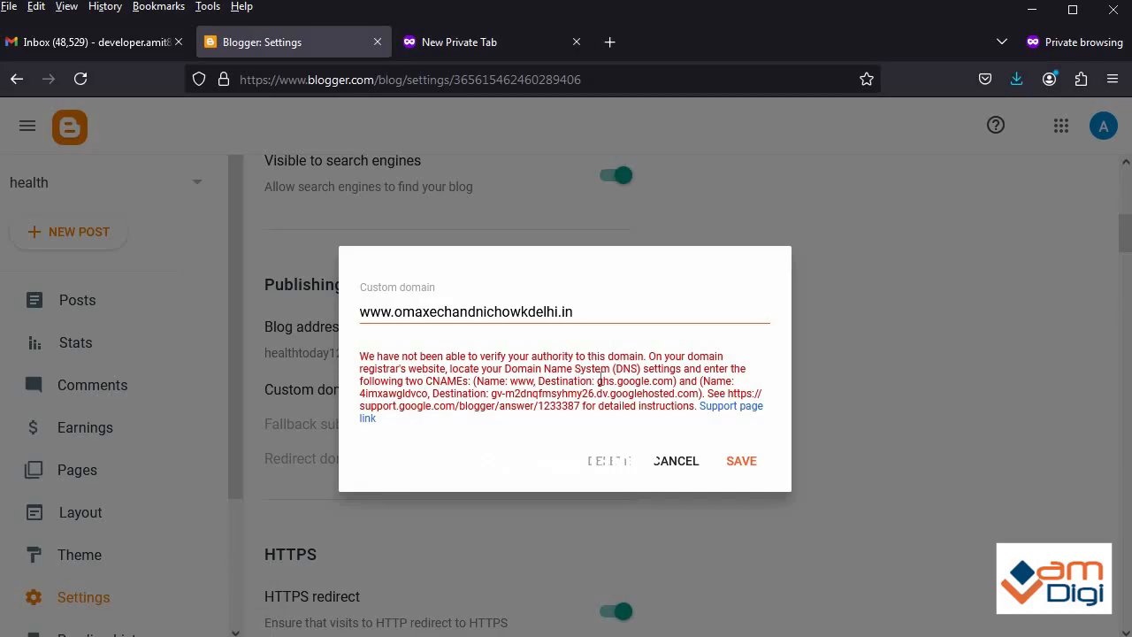
Switch to the GoDaddy DNS records page of omaxechandnichowkdelhi.in and go to its list of records.
key("alt+Tab")
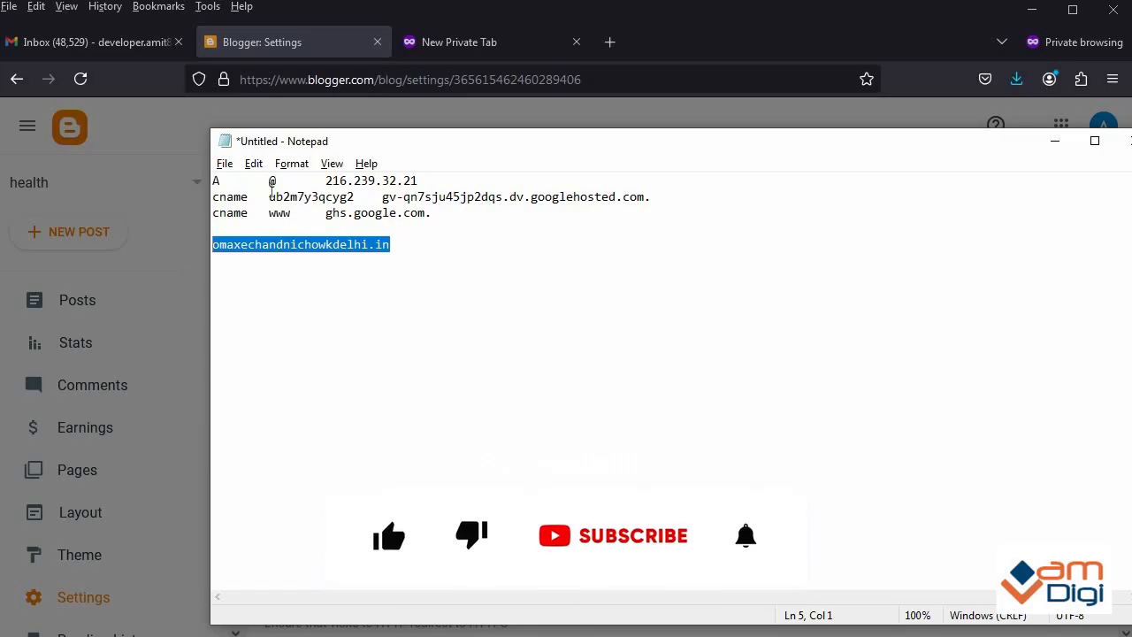
key("alt+Tab")
key("alt+Tab")
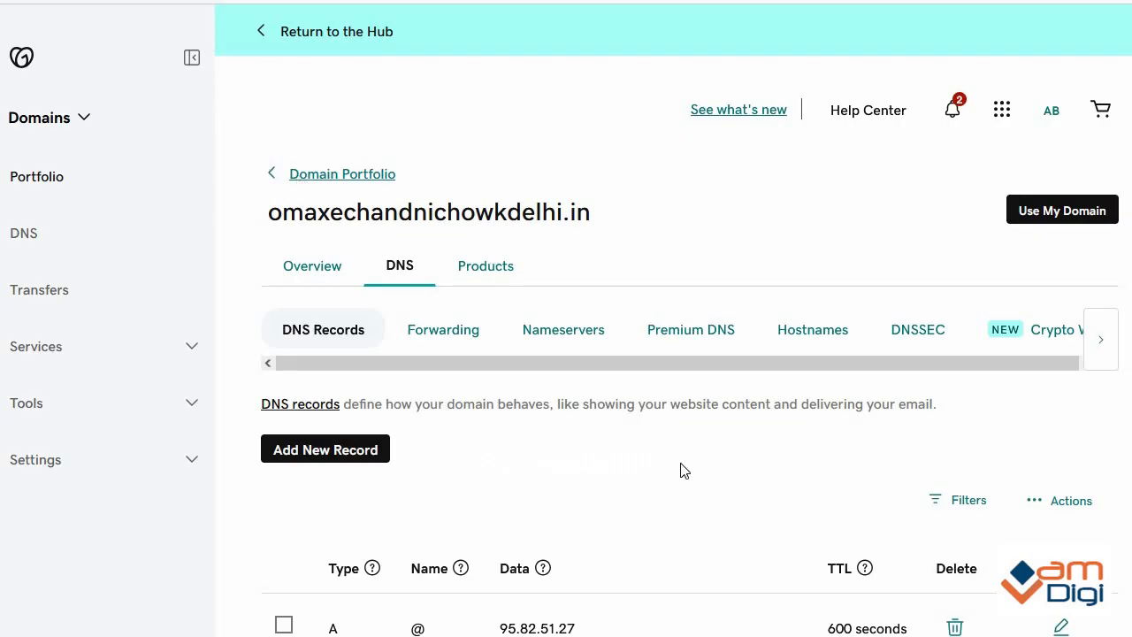
scroll(681, 469, "down", 2)
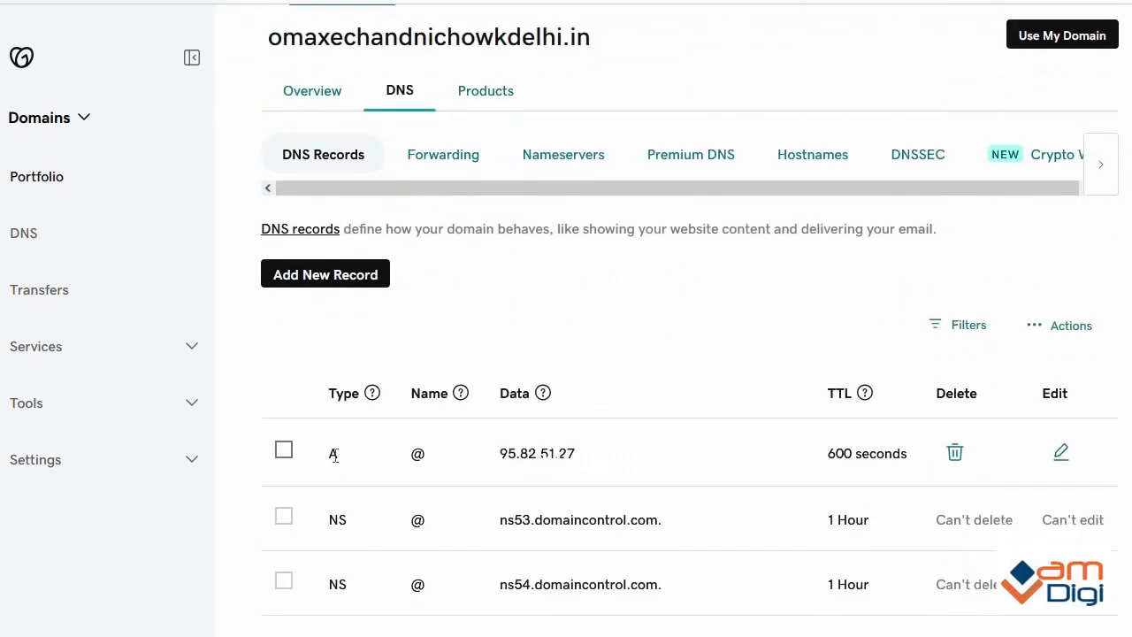
Set the value of the existing A record for @ to 216.239.32.21, copied from the Notepad notes, and save it.
left_click(1061, 452)
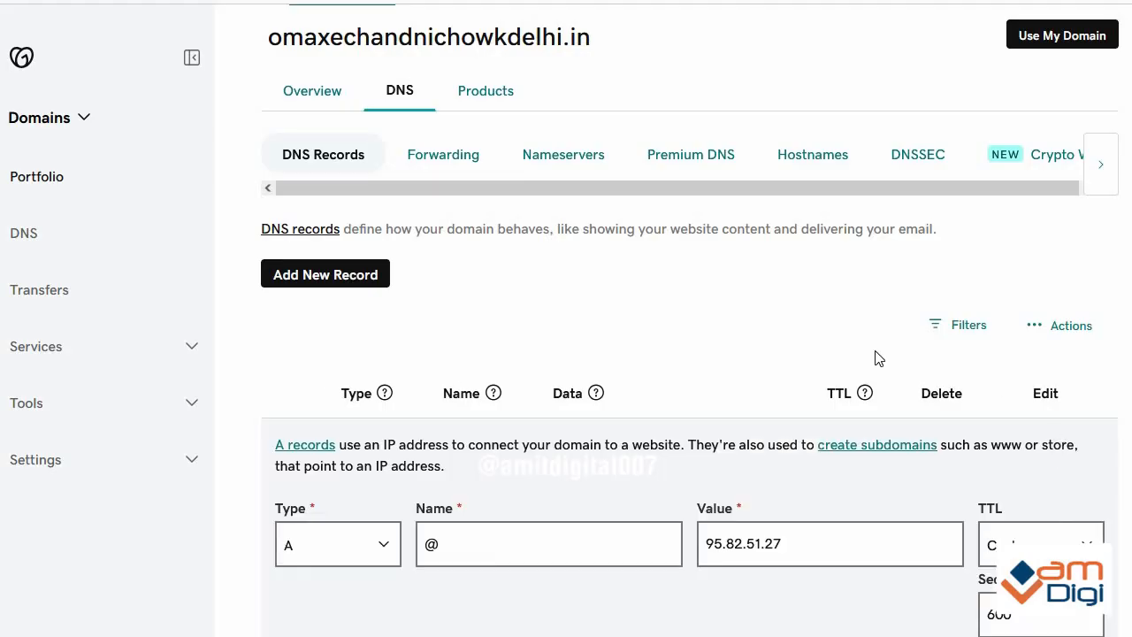
scroll(879, 360, "down", 1)
key("alt+Tab")
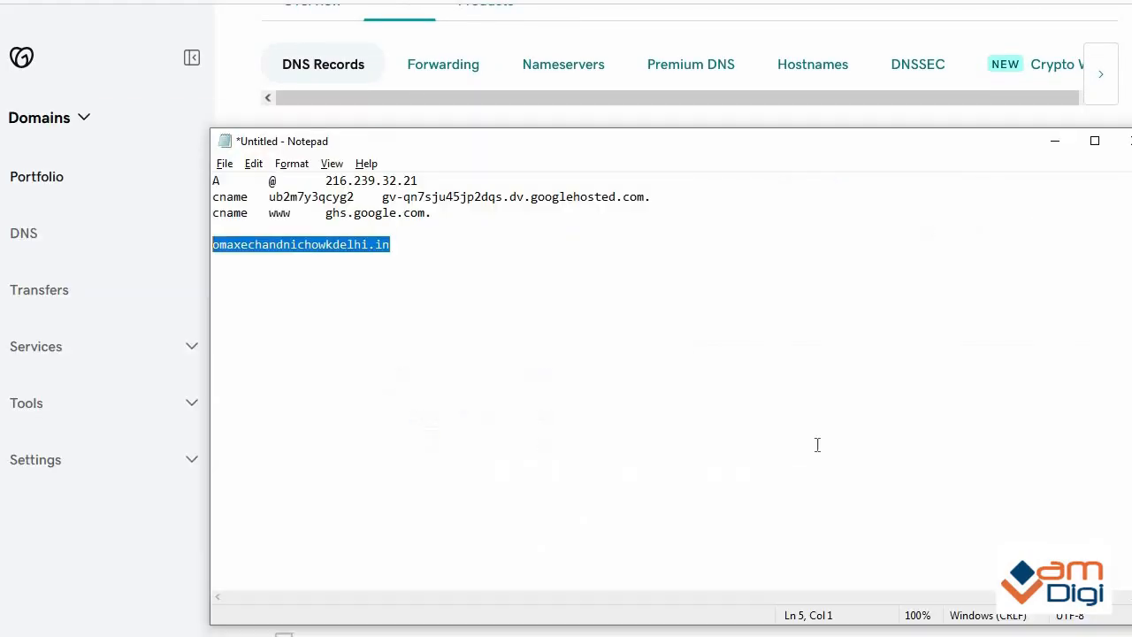
mouse_move(326, 181)
left_mouse_down()
mouse_move(431, 182)
mouse_move(327, 180)
left_mouse_up()
key("ctrl+c")
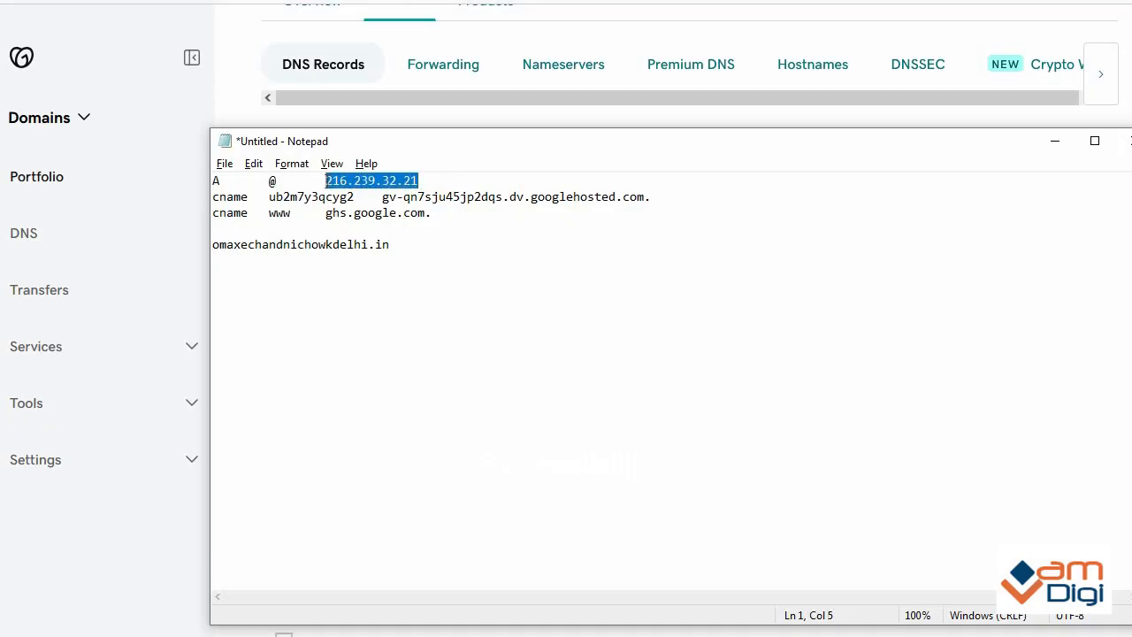
key("alt+Tab")
left_click_drag(822, 459, 657, 451)
key("ctrl+v")
left_click(987, 586)
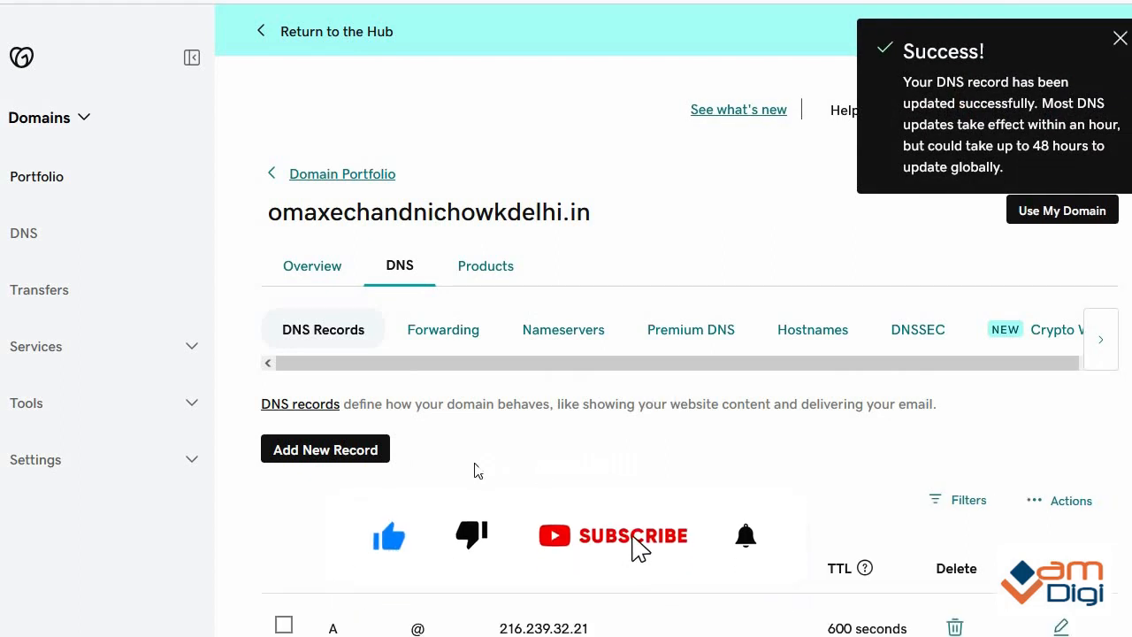
Start a new DNS record of type CNAME with the name www, as listed in the Notepad notes.
scroll(475, 468, "down", 1)
left_click(341, 367)
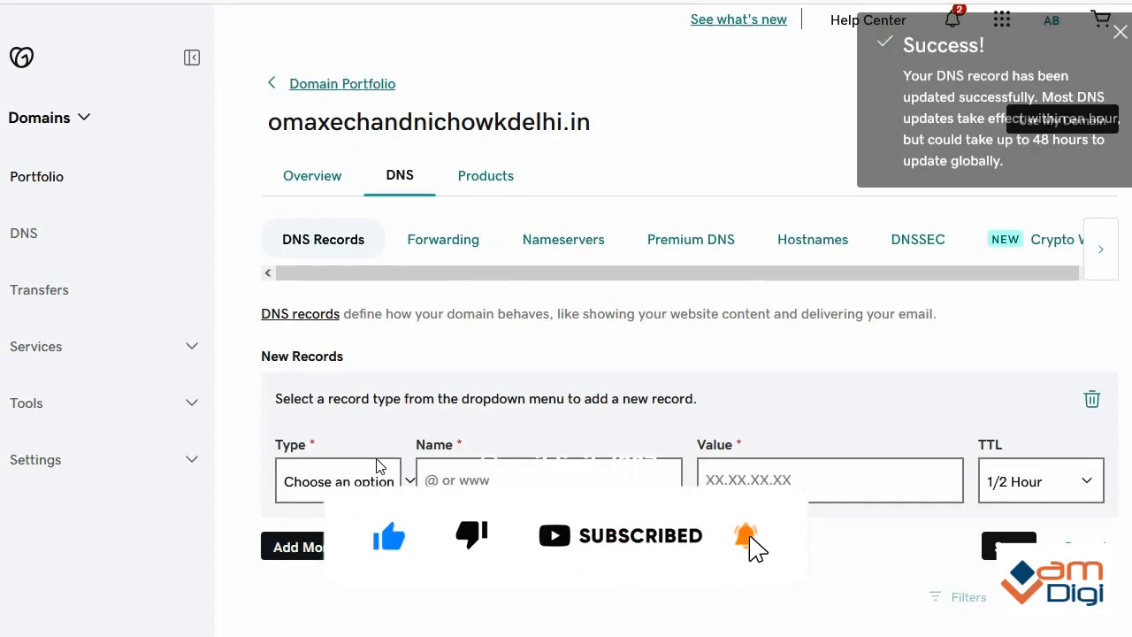
left_click(381, 481)
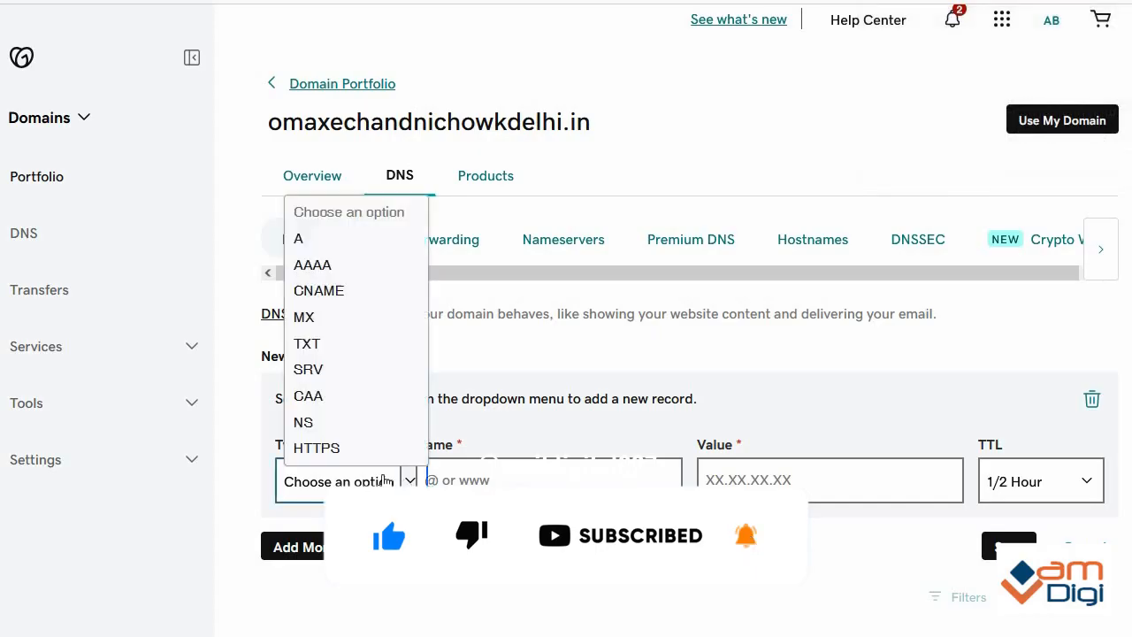
left_click(341, 290)
key("alt+Tab")
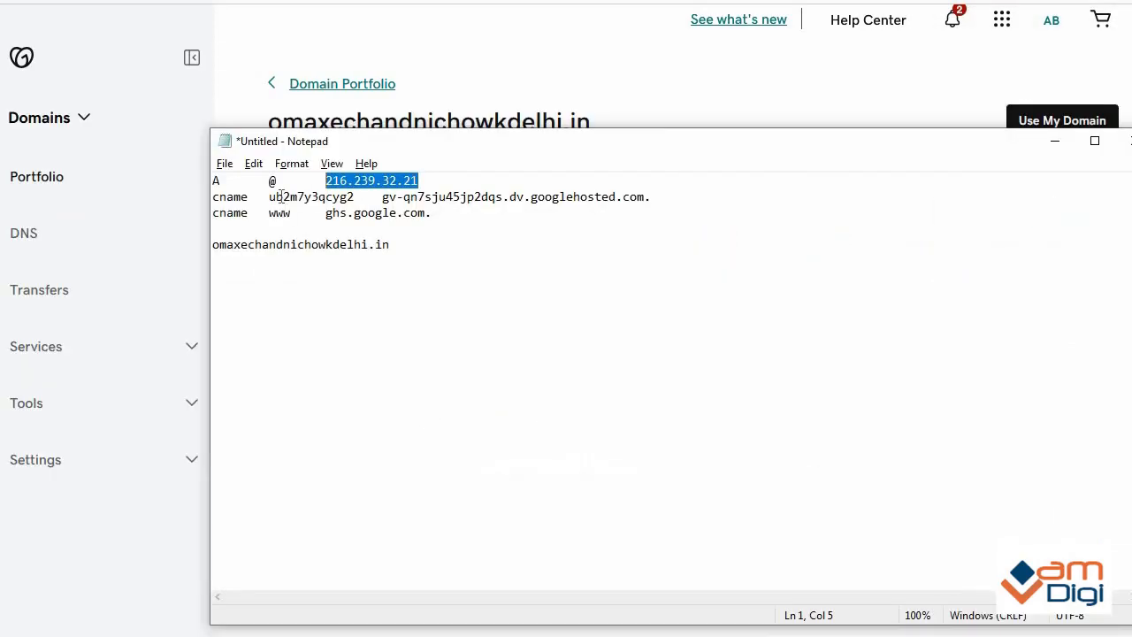
double_click(277, 213)
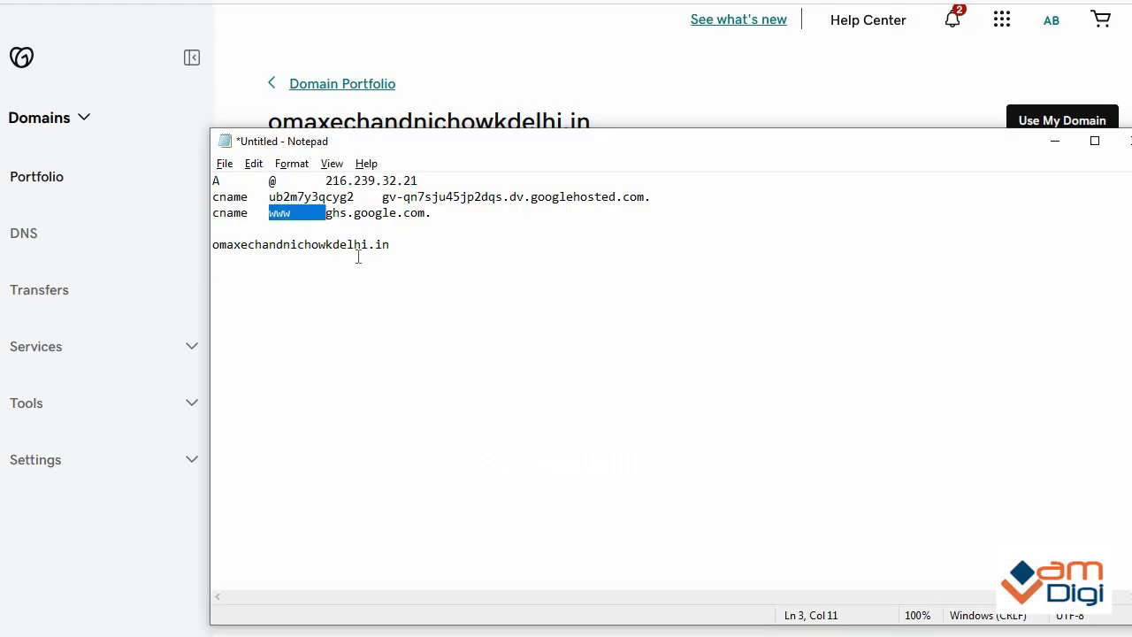
key("alt+Tab")
left_click(520, 473)
type("www")
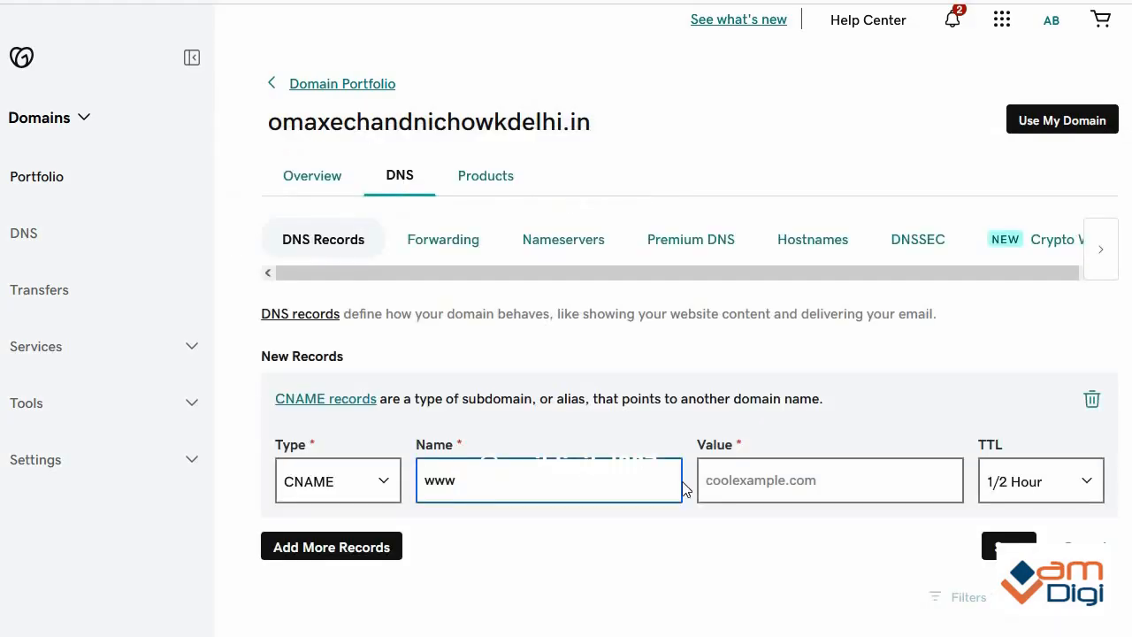
Copy ghs.google.com. from the Notepad notes as the www CNAME record's value and save the record.
key("alt+Tab")
left_click_drag(326, 212, 435, 212)
key("ctrl+c")
key("alt+Tab")
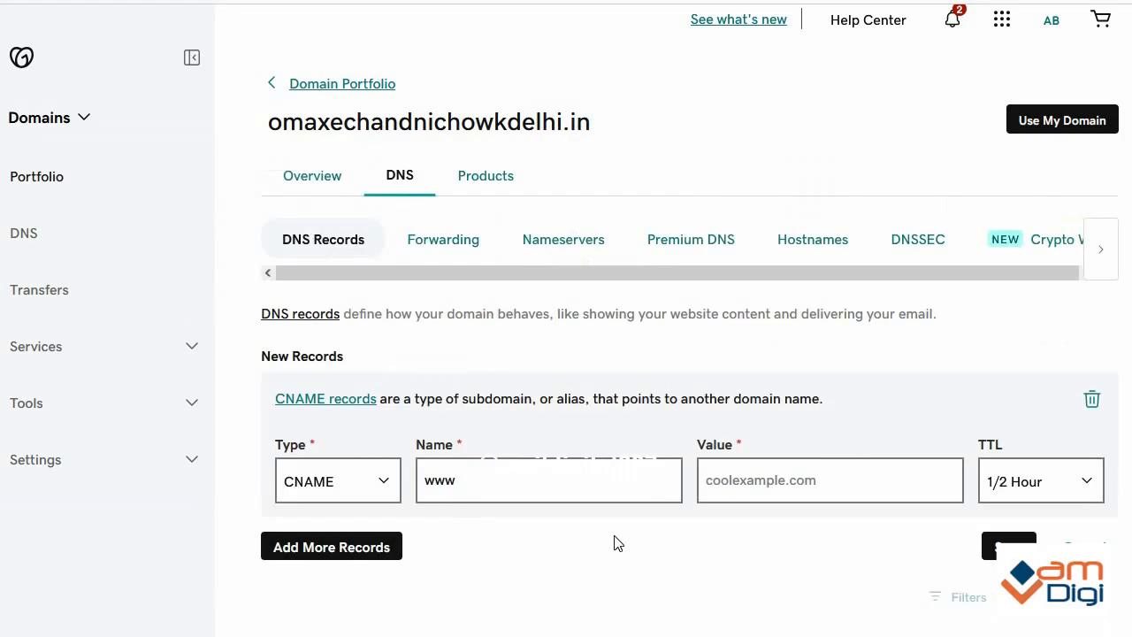
left_click(748, 489)
key("ctrl+v")
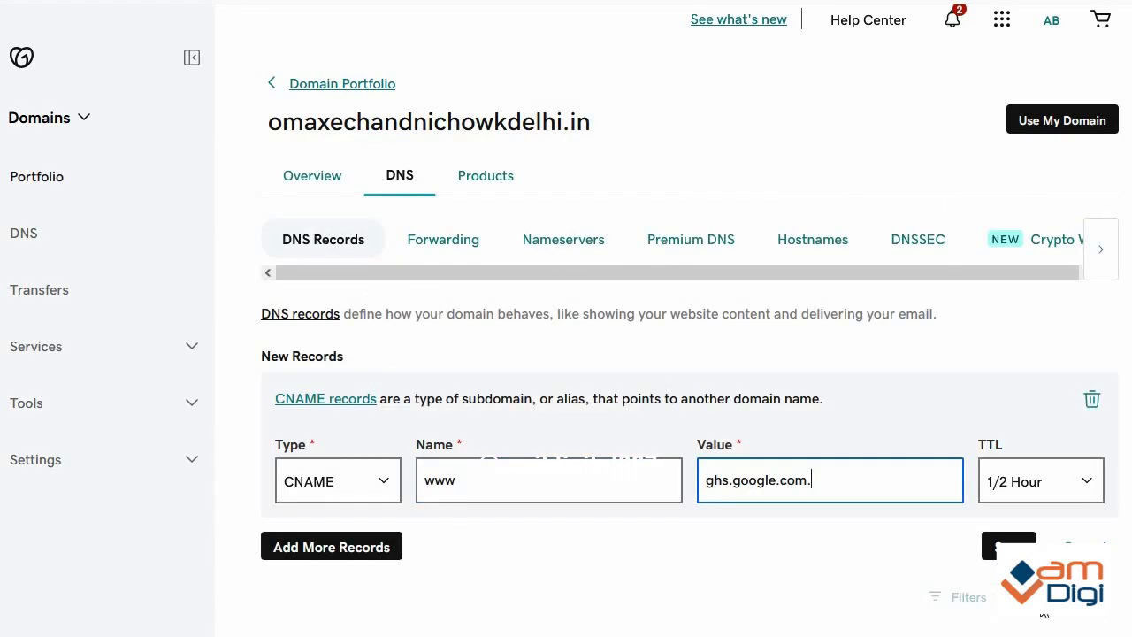
left_click(1008, 546)
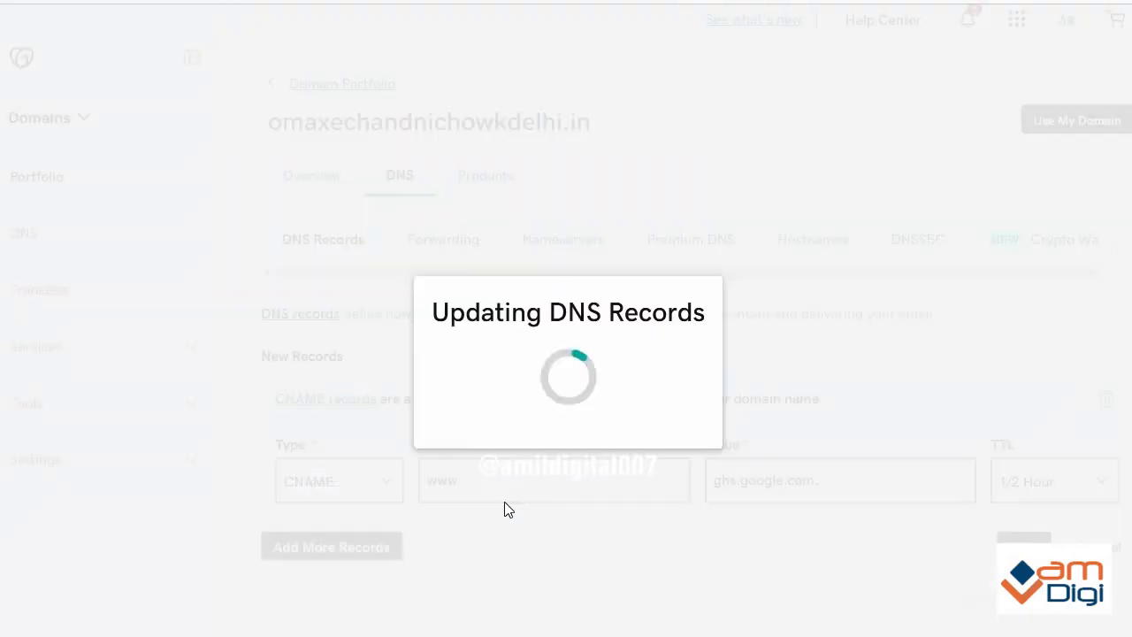
Start another CNAME record and name it ub2m7y3qcyg2, copied from the Notepad notes.
key("alt+Tab")
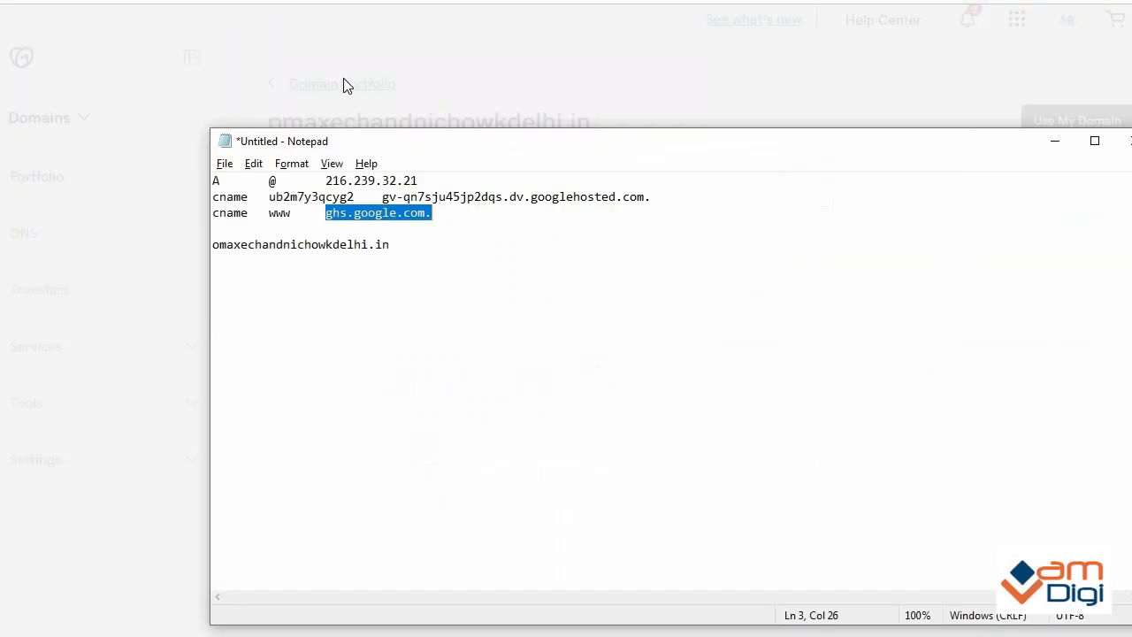
left_click_drag(269, 197, 355, 196)
key("alt+Tab")
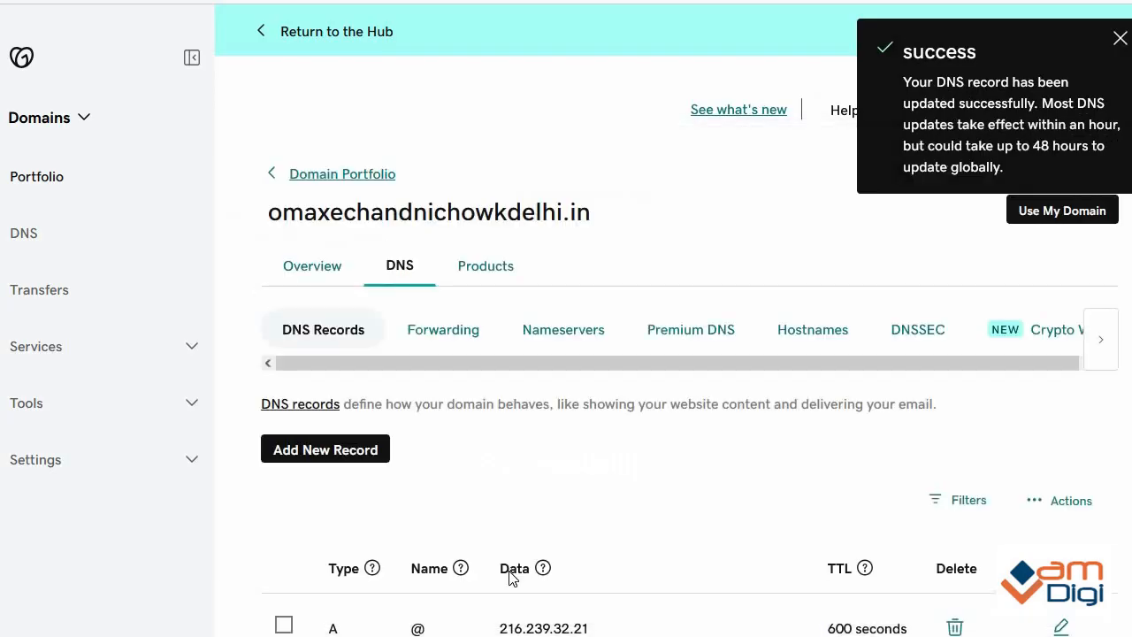
left_click(367, 454)
left_click(390, 574)
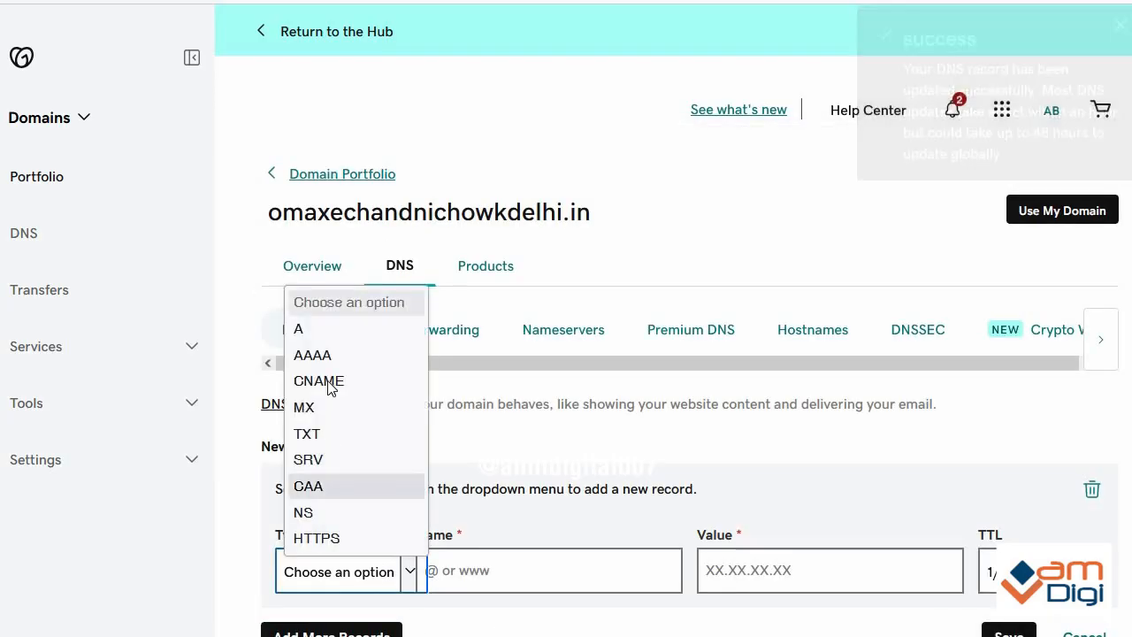
left_click(328, 382)
left_click(495, 570)
key("ctrl+v")
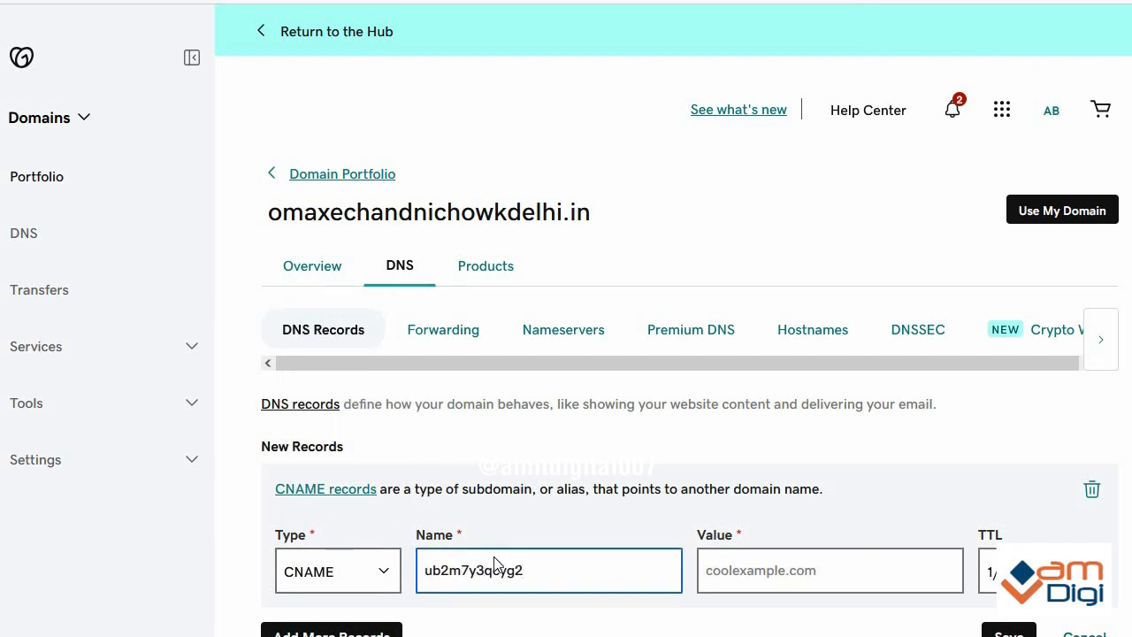
Copy gv-qn7sju45jp2dqs.dv.googlehosted.com. from the Notepad notes as the second CNAME record's value, save it, and review the records.
key("alt+Tab")
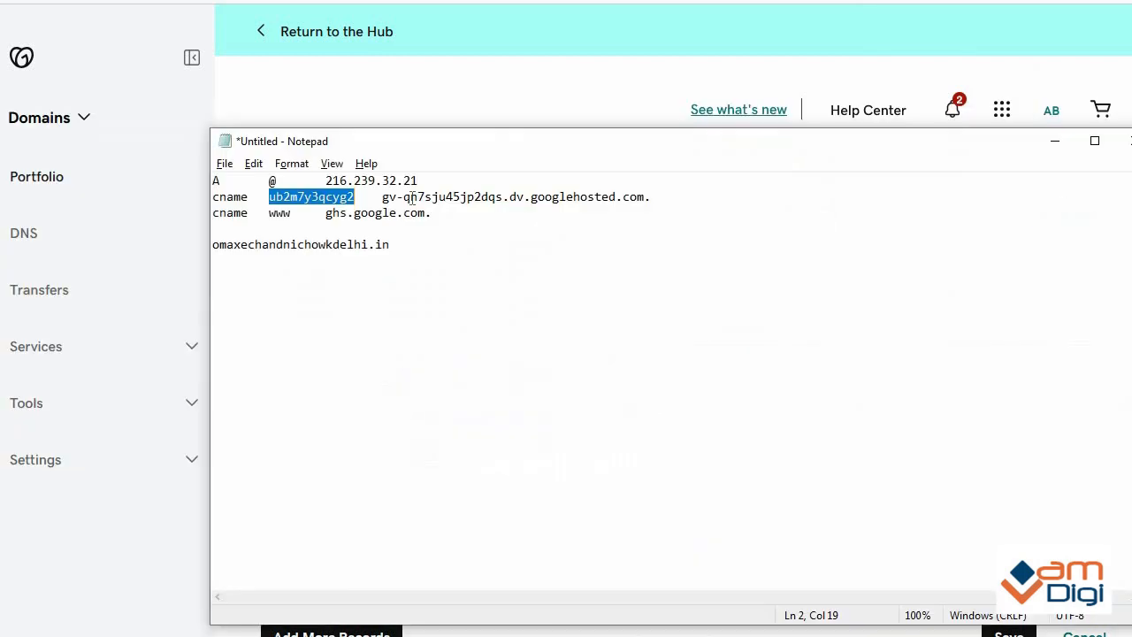
left_click_drag(390, 197, 660, 202)
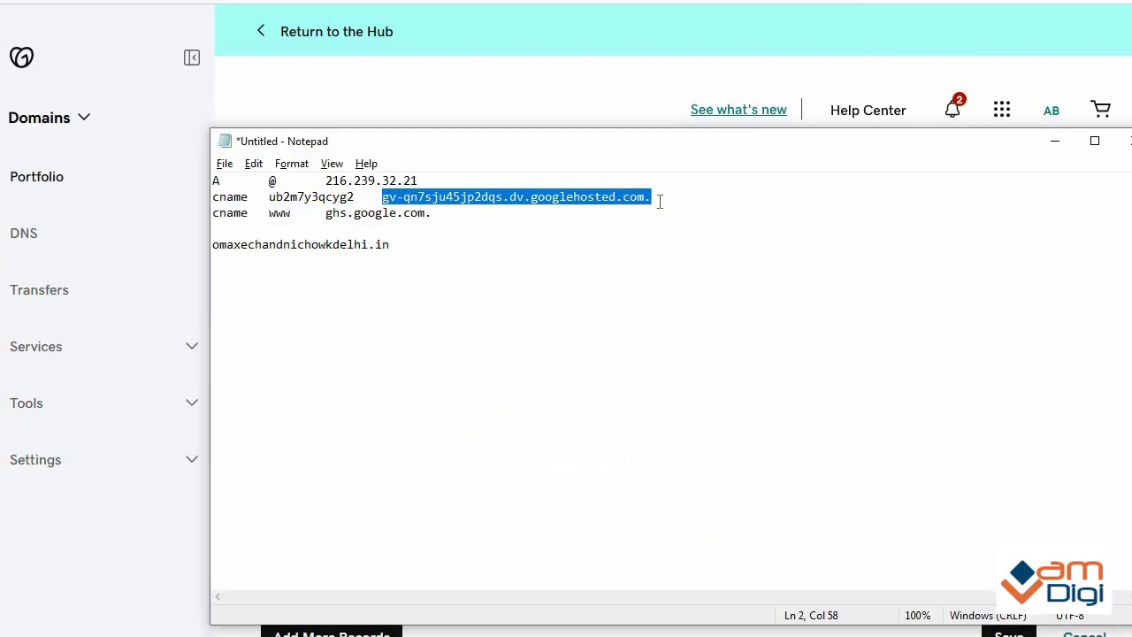
key("alt+Tab")
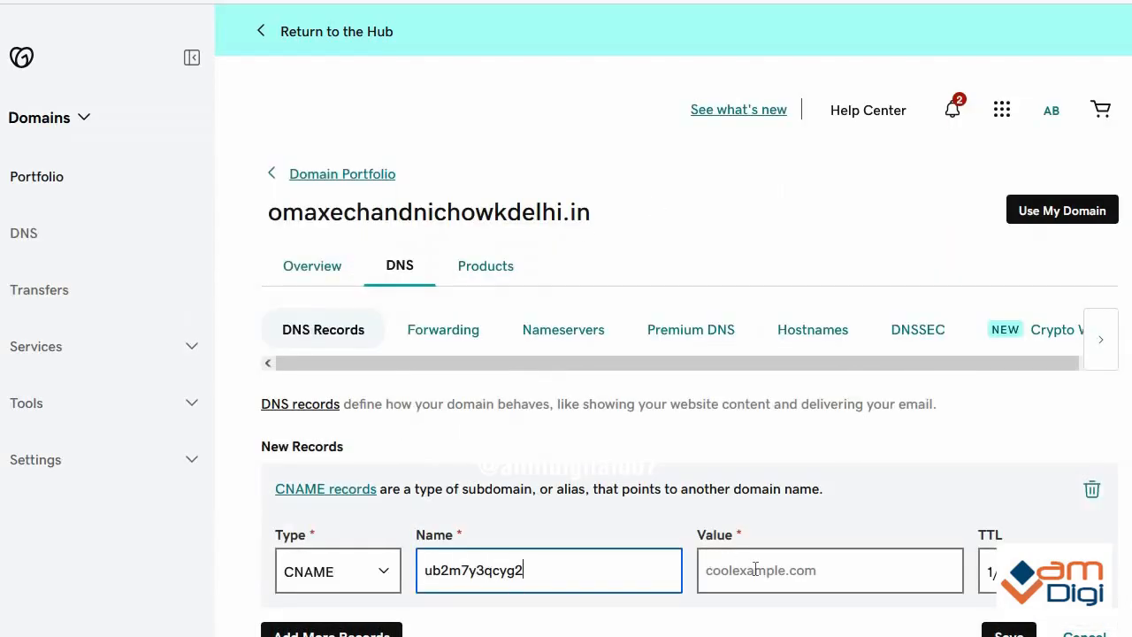
left_click(756, 569)
key("ctrl+v")
scroll(781, 562, "down", 2)
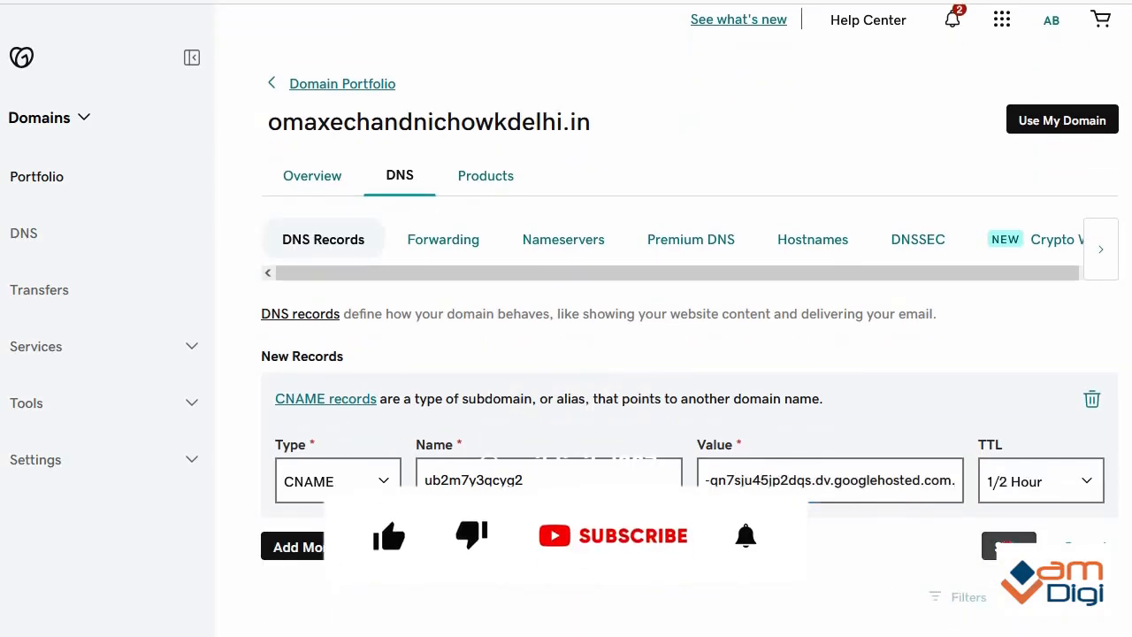
left_click(995, 546)
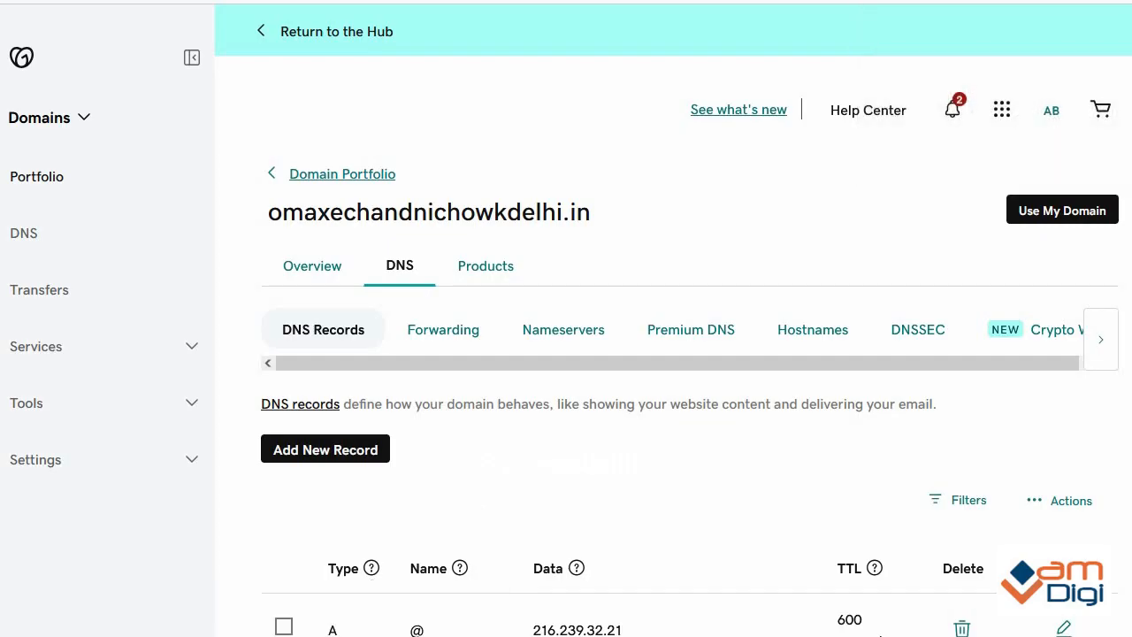
scroll(464, 527, "down", 4)
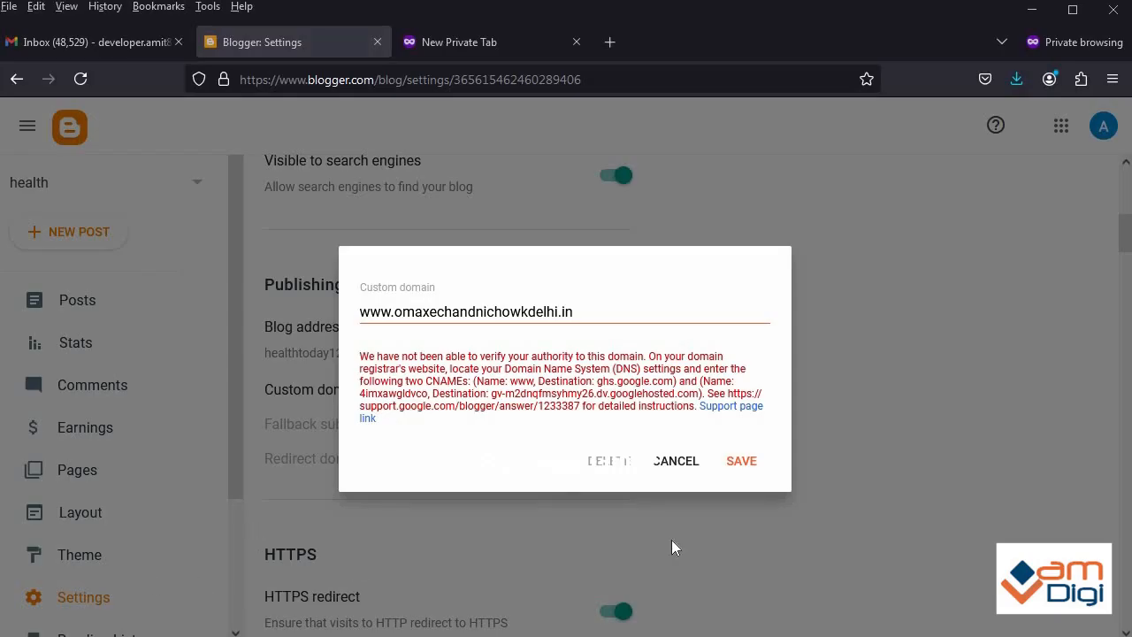
Cancel the pending custom domain entry in Blogger's publishing settings.
left_click(665, 463)
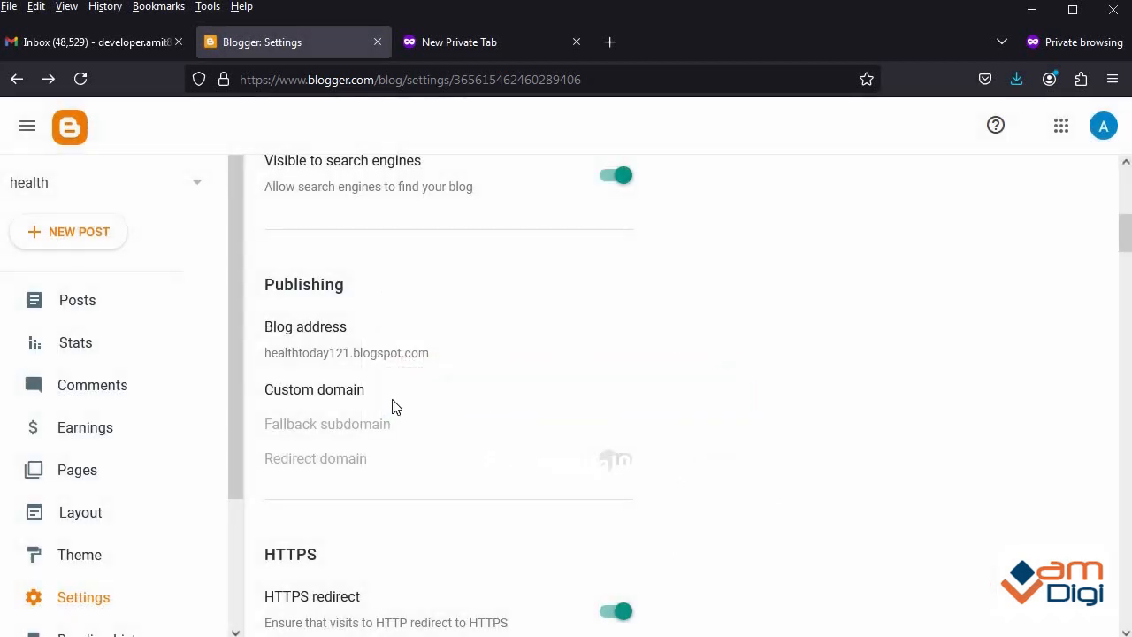
left_click(340, 391)
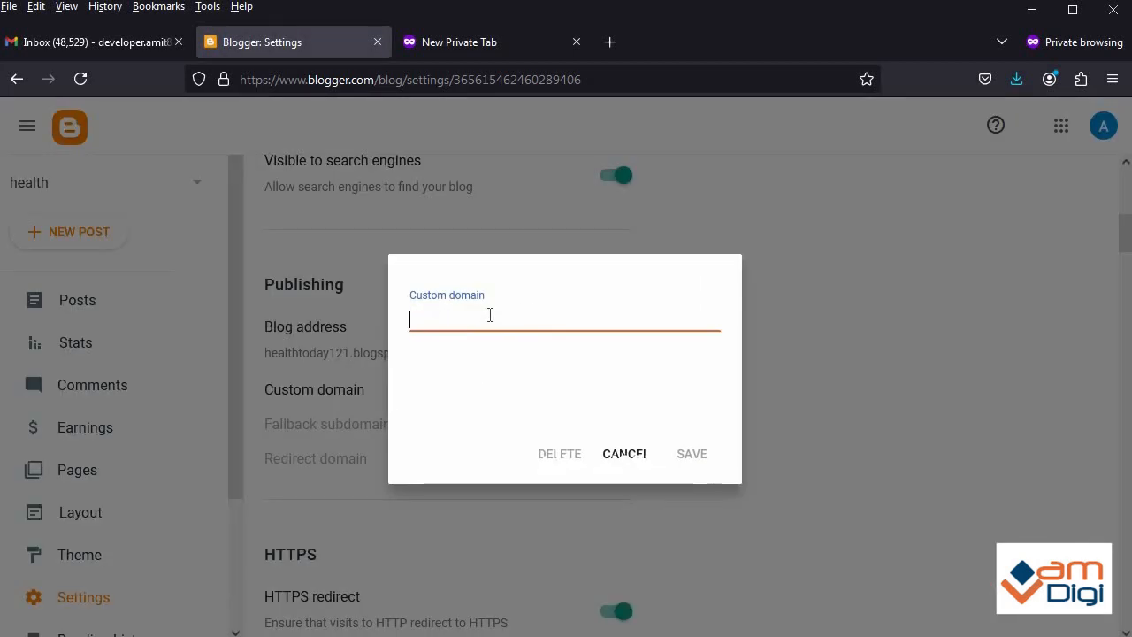
type("www")
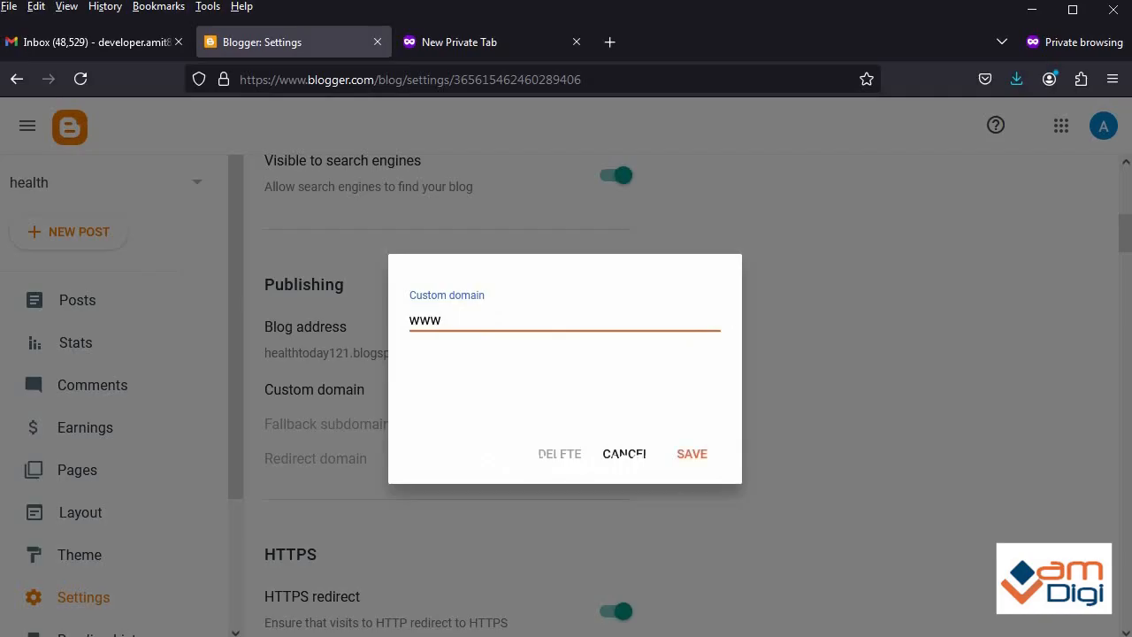
type(".")
key("alt+Tab")
key("alt+Tab")
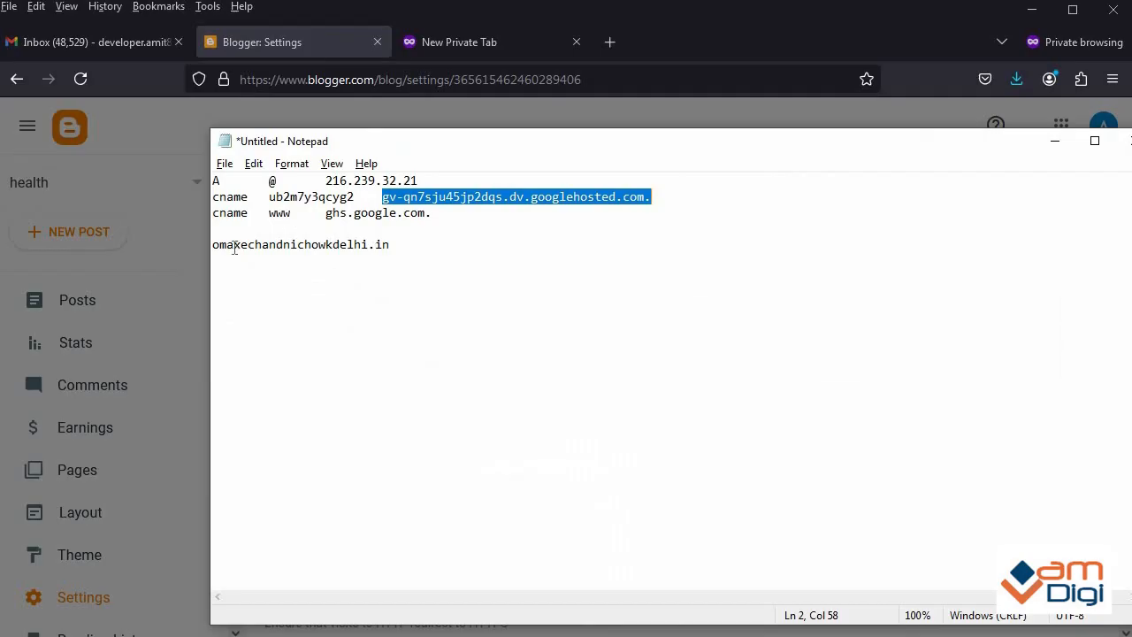
left_click_drag(215, 244, 434, 252)
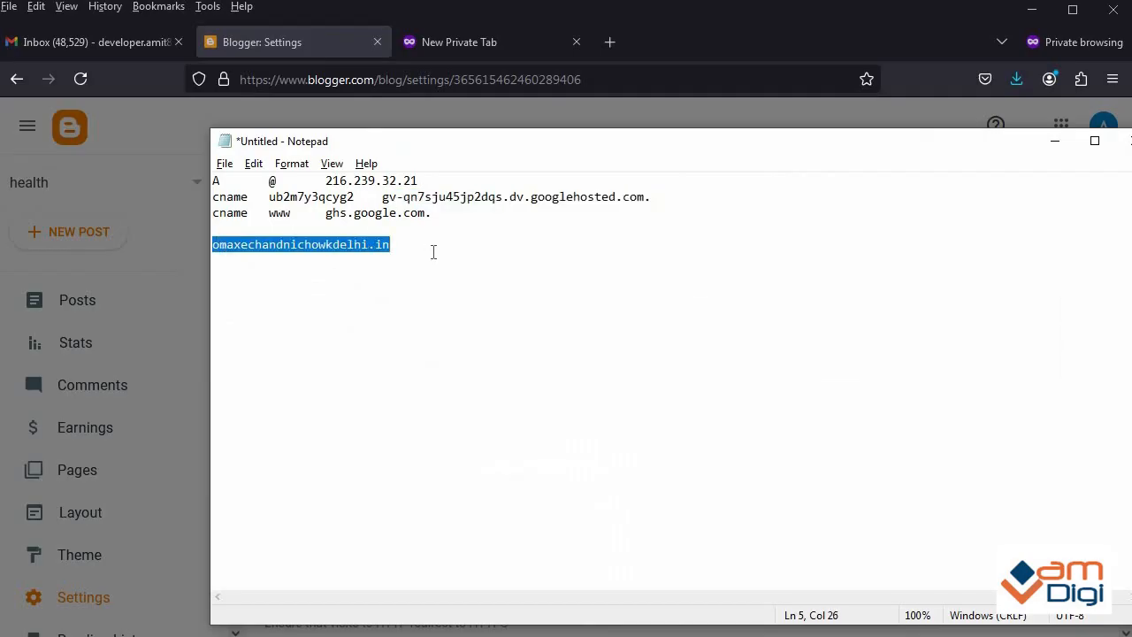
key("ctrl+c")
key("alt+Tab")
key("ctrl+v")
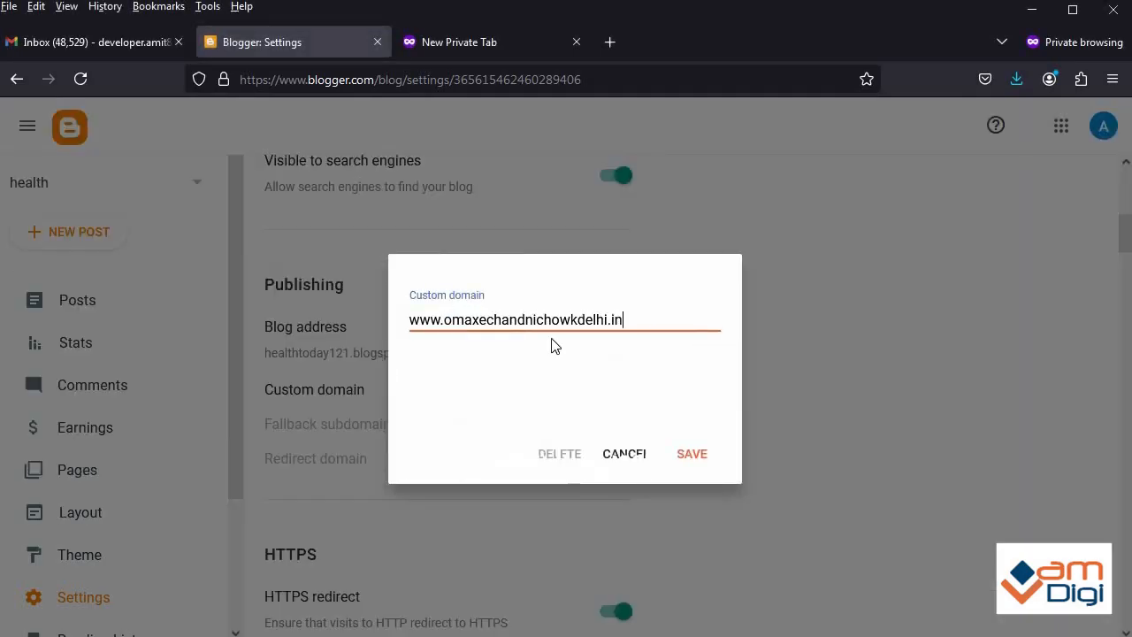
left_click(690, 454)
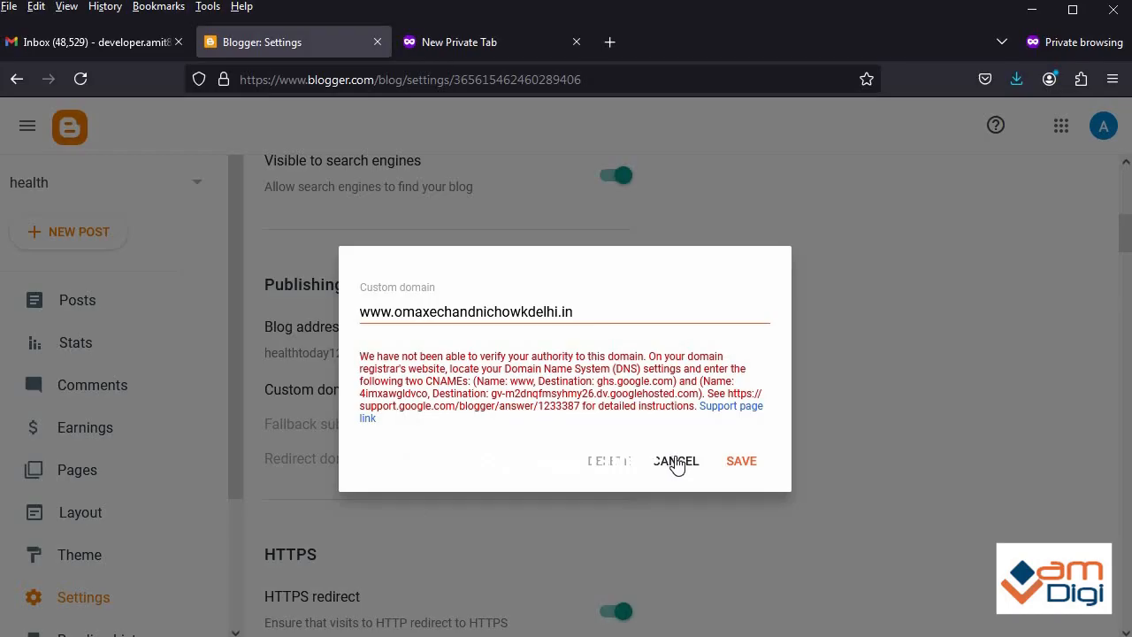
left_click(677, 463)
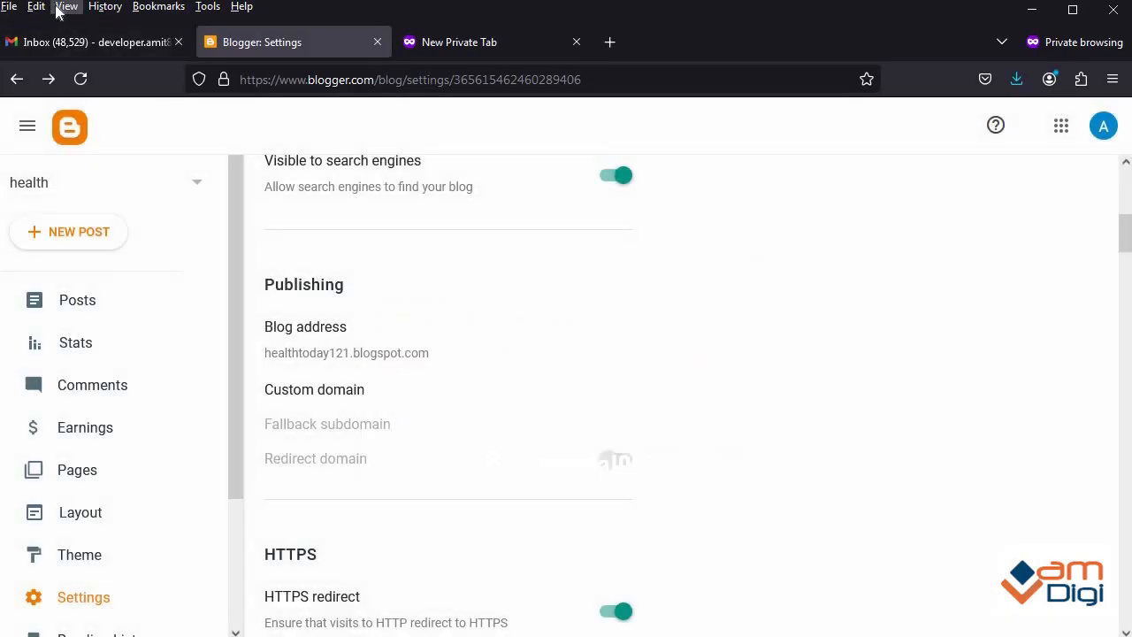
left_click(80, 79)
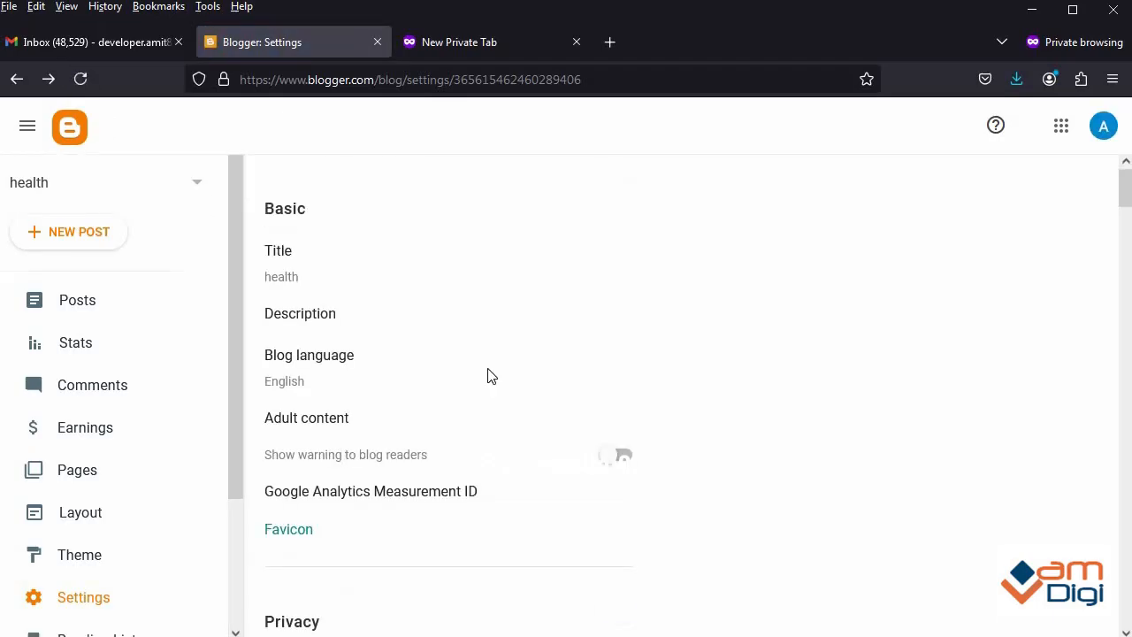
scroll(485, 377, "down", 6)
scroll(483, 379, "down", 6)
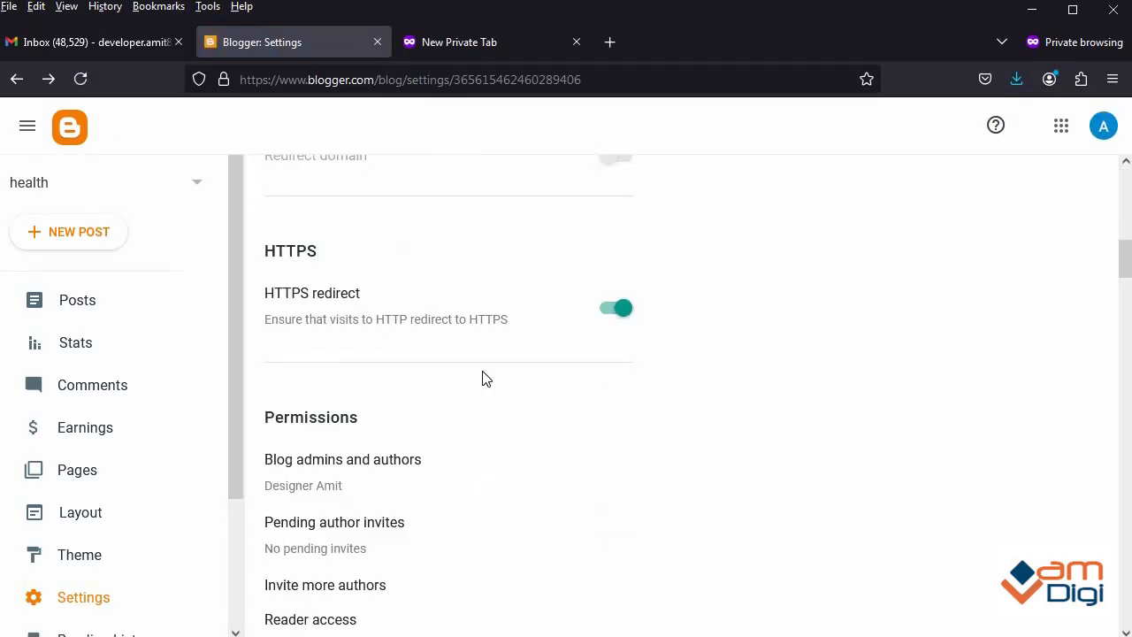
scroll(484, 379, "up", 7)
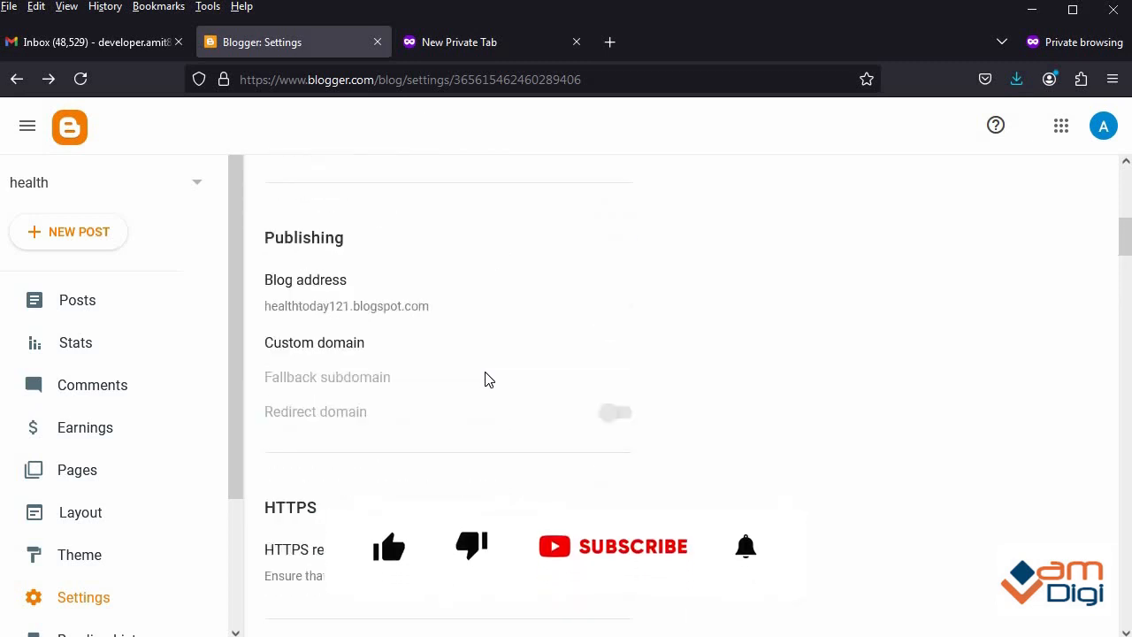
left_click(320, 396)
left_click(528, 310)
key("ctrl+v")
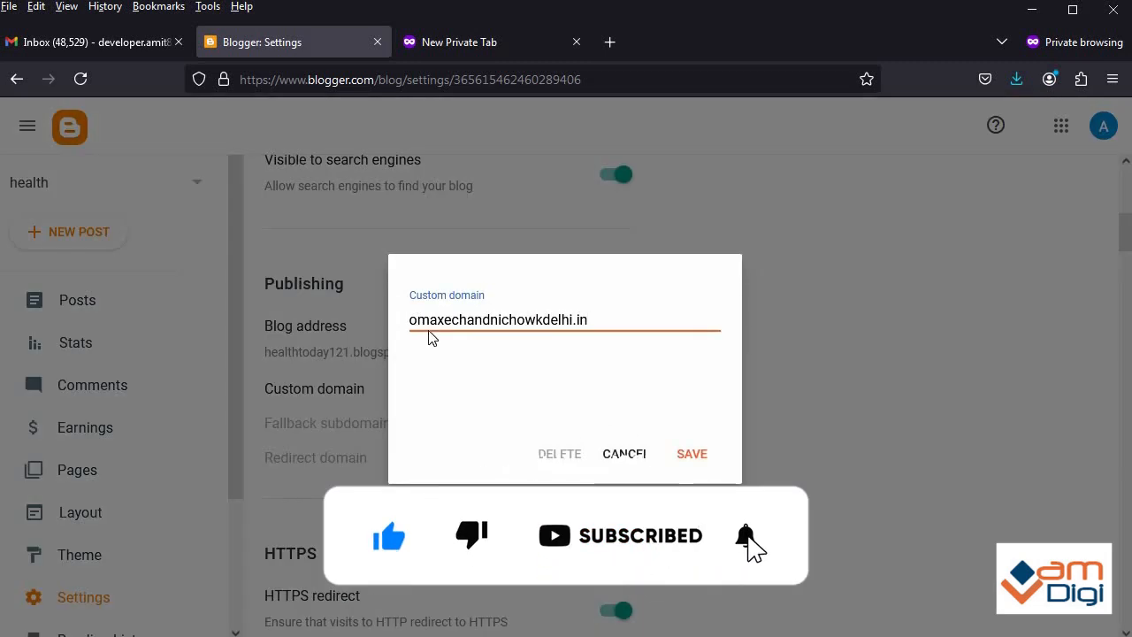
type("www.")
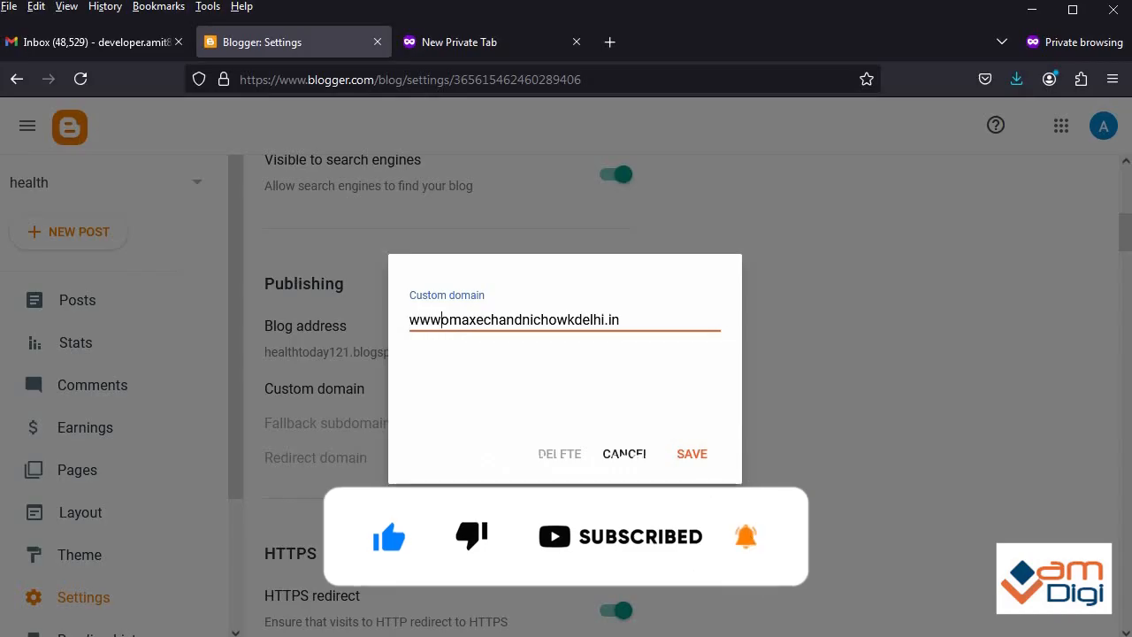
left_click(684, 455)
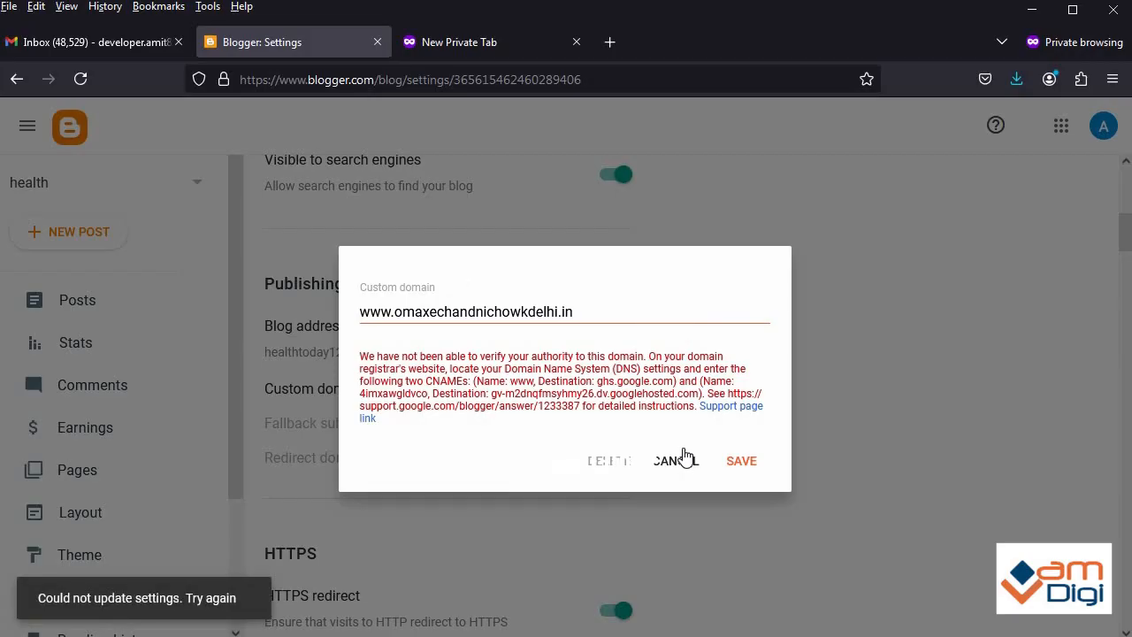
left_click(745, 462)
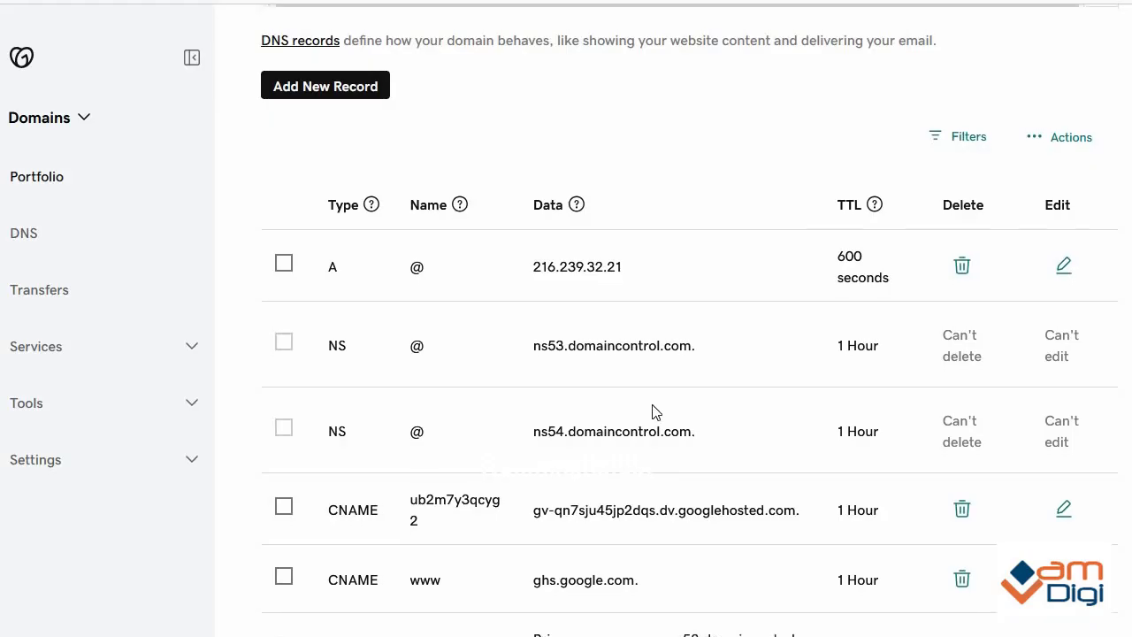
Edit the ub2m7y3qcyg2 CNAME record in GoDaddy and change its name to 4imxawgldvco.
left_click(1064, 511)
left_click(559, 551)
key("ctrl+a")
key("ctrl+v")
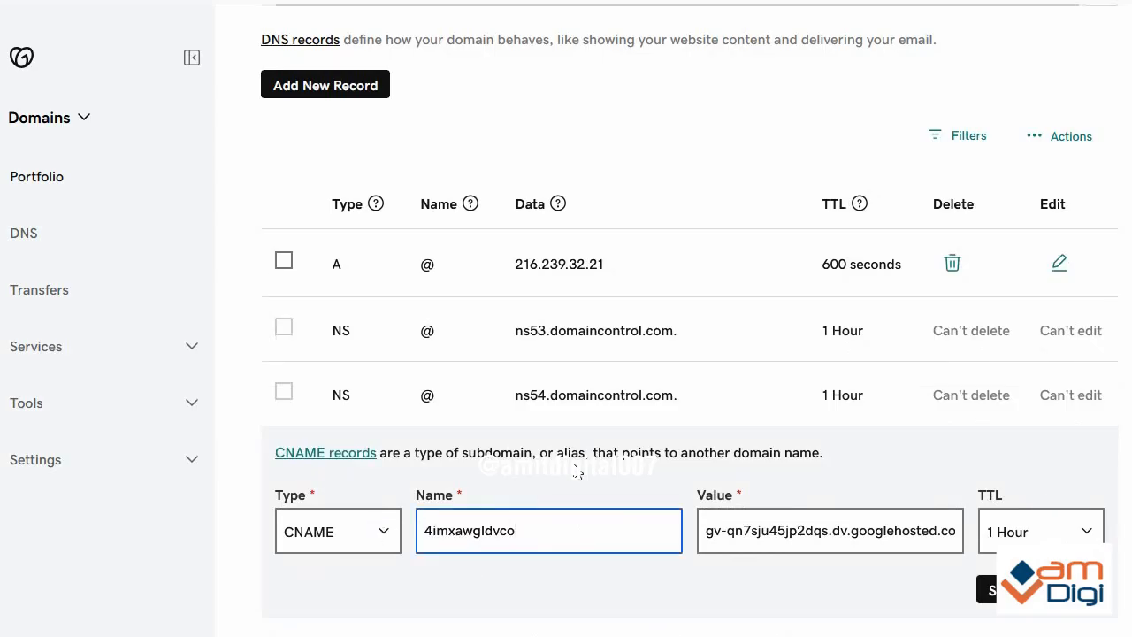
Copy gv-m2dnqfmsyhmy26.dv.googlehosted.com from Blogger's custom domain dialog as the edited CNAME record's value and save the record.
key("alt+Tab")
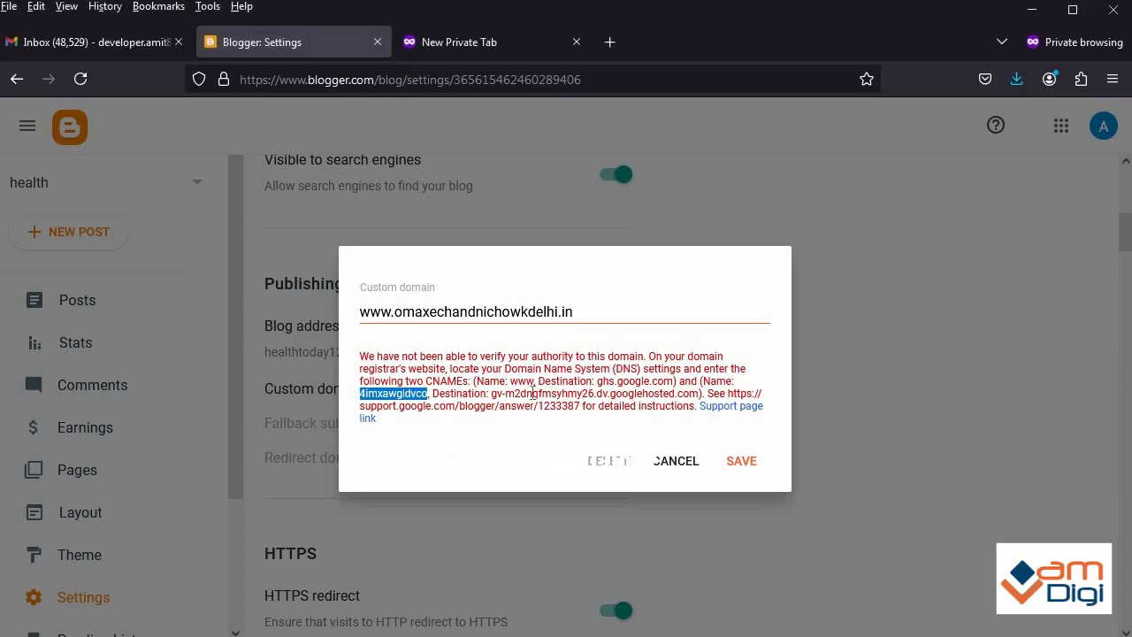
left_click_drag(492, 394, 701, 398)
key("ctrl+c")
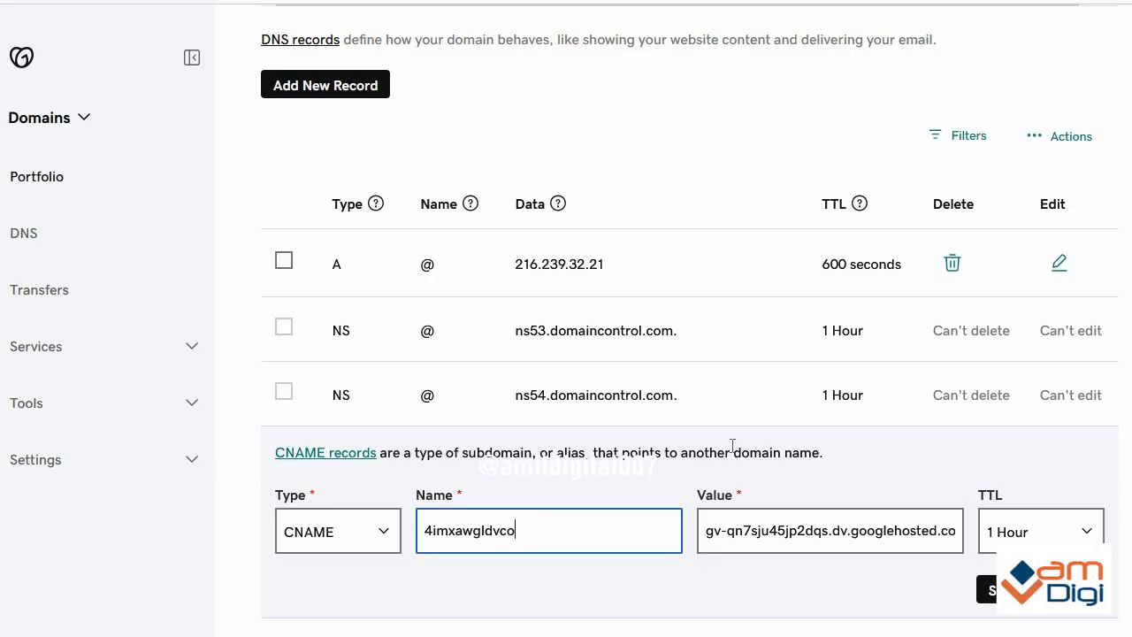
triple_click(750, 527)
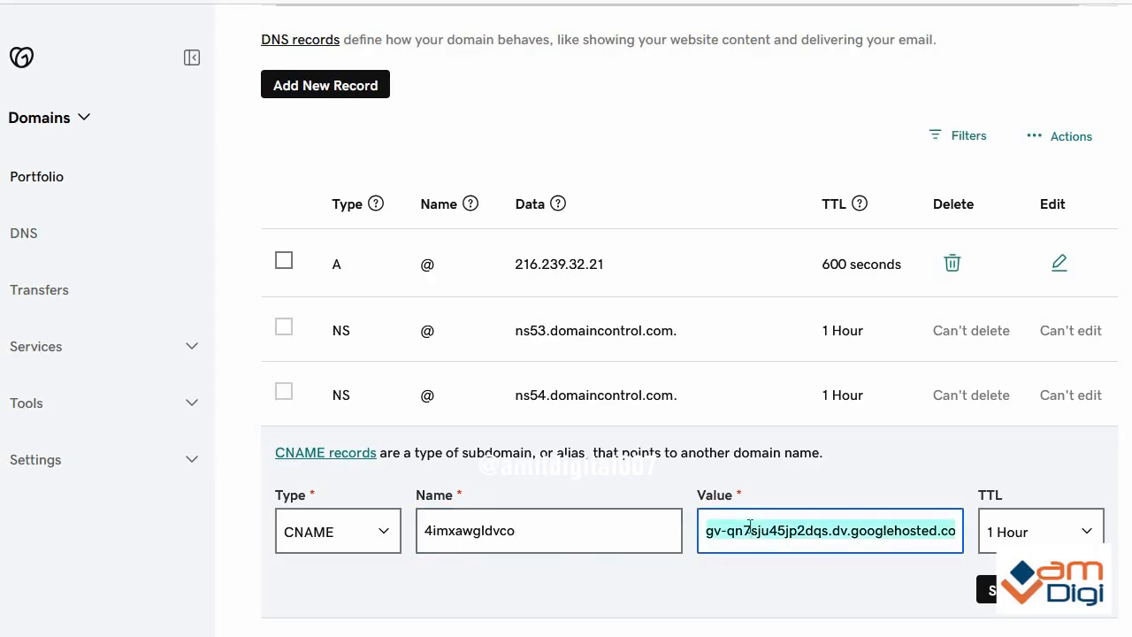
key("BackSpace")
key("ctrl+v")
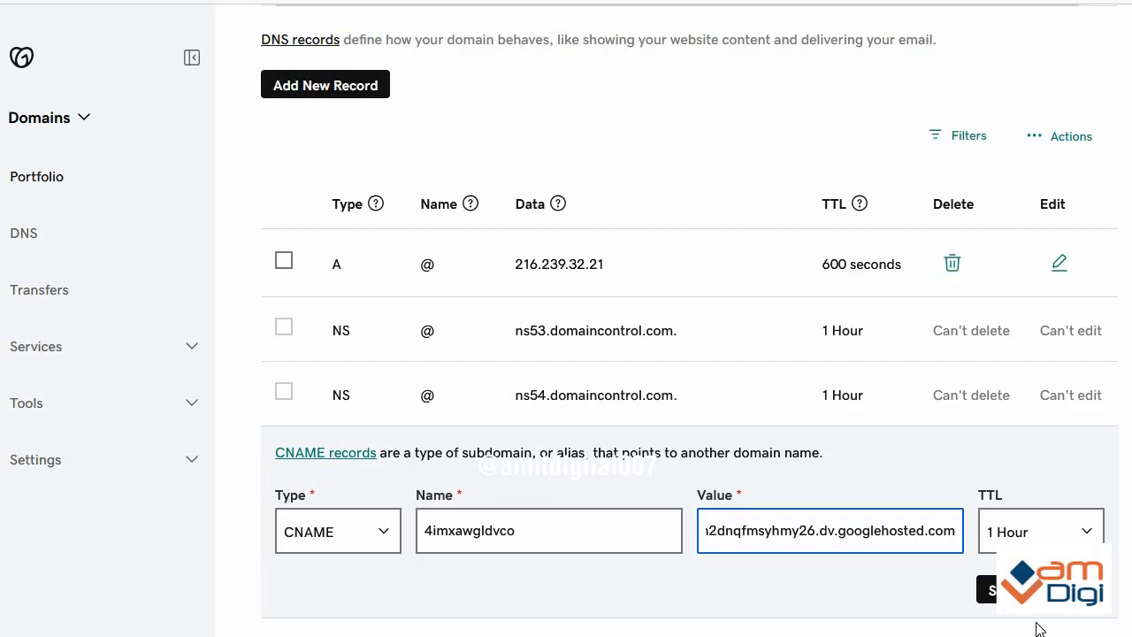
key("Return")
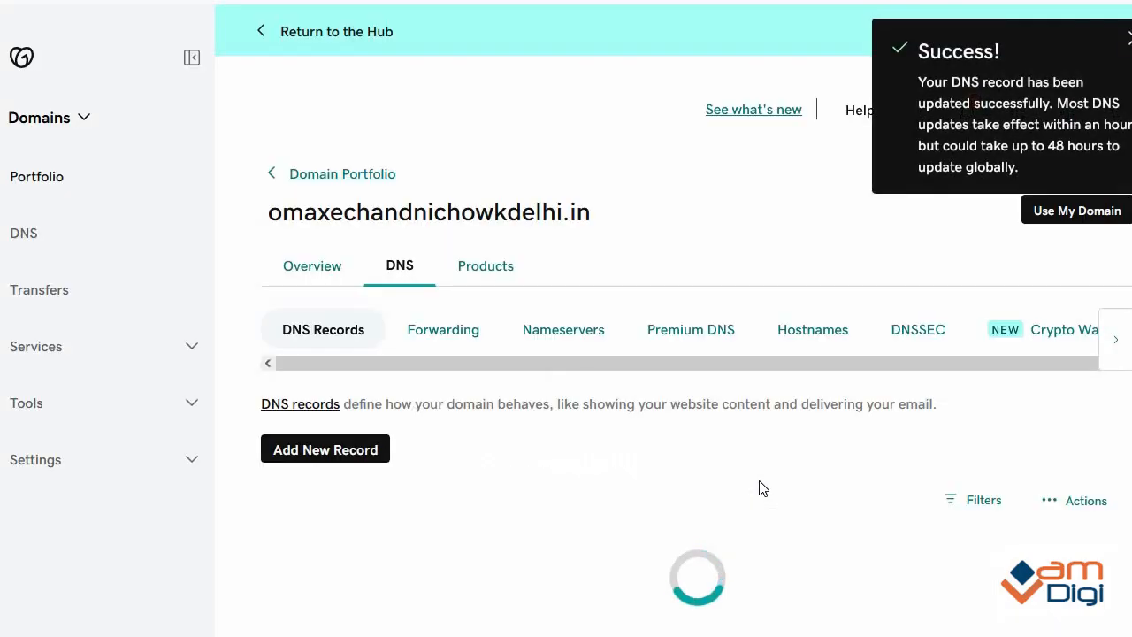
Open the www CNAME record for editing and save it again.
scroll(784, 500, "down", 4)
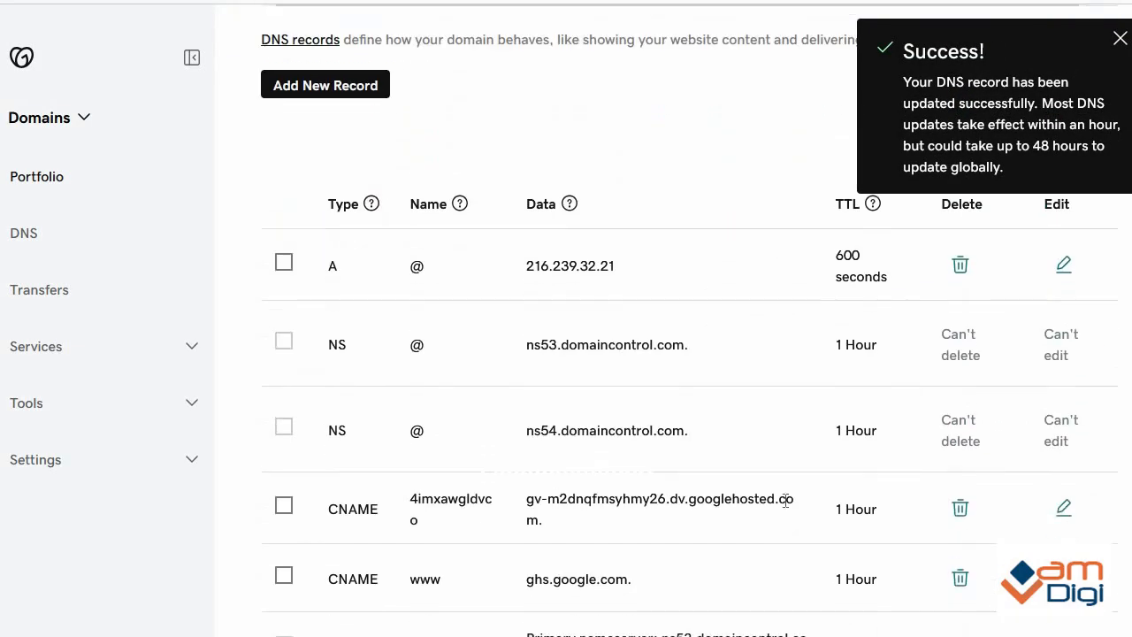
left_click(1063, 578)
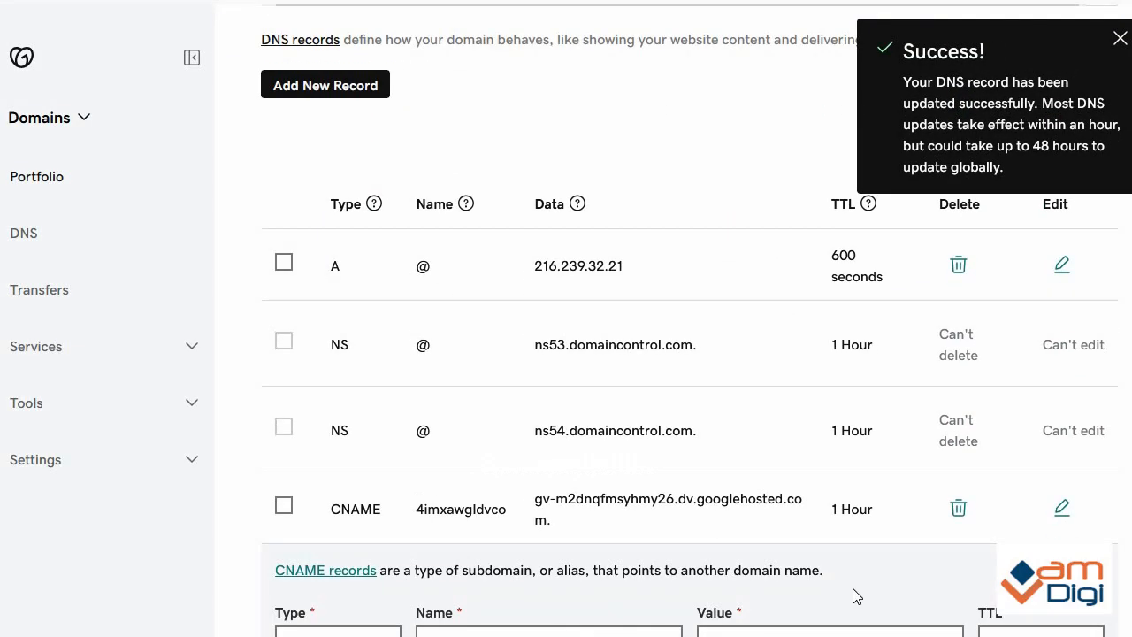
left_click(799, 610)
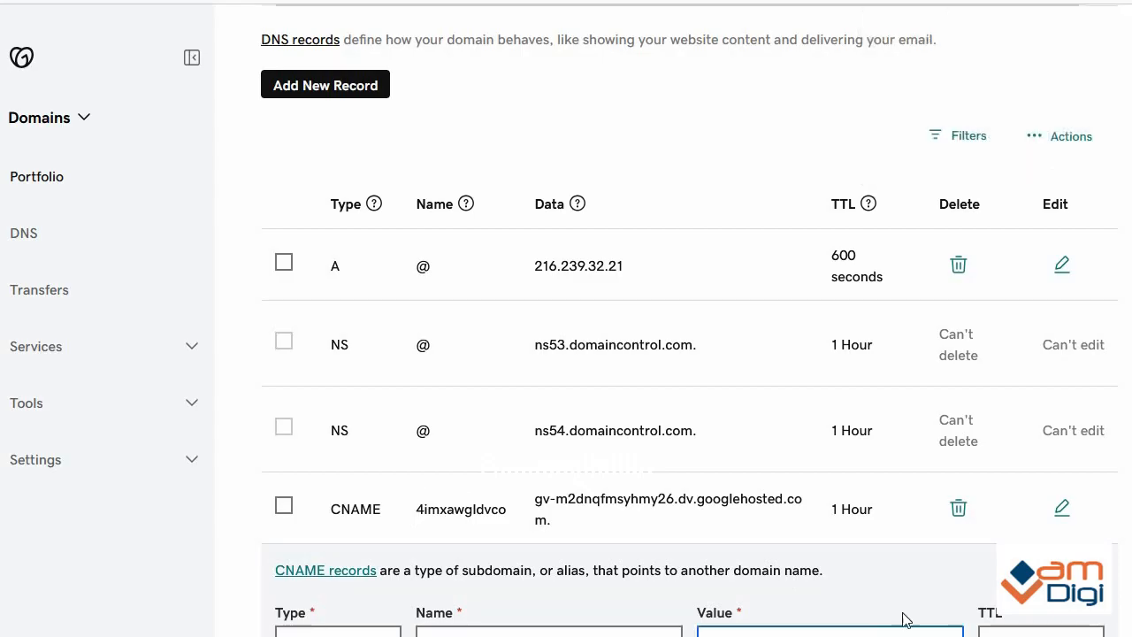
scroll(904, 619, "down", 1)
left_click(977, 584)
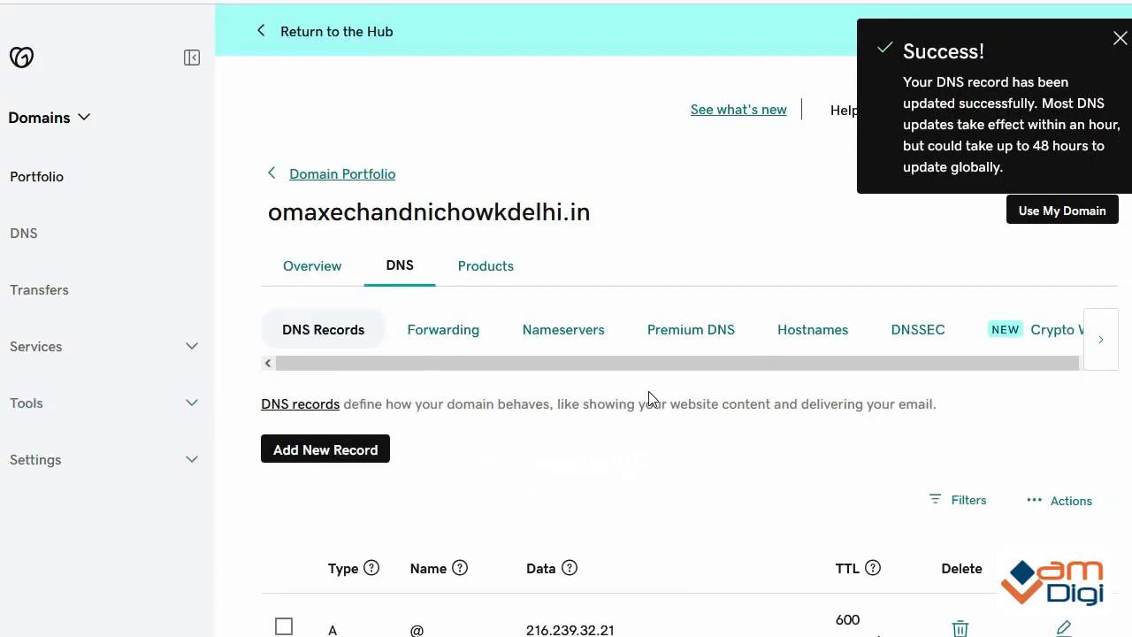
key("alt+Tab")
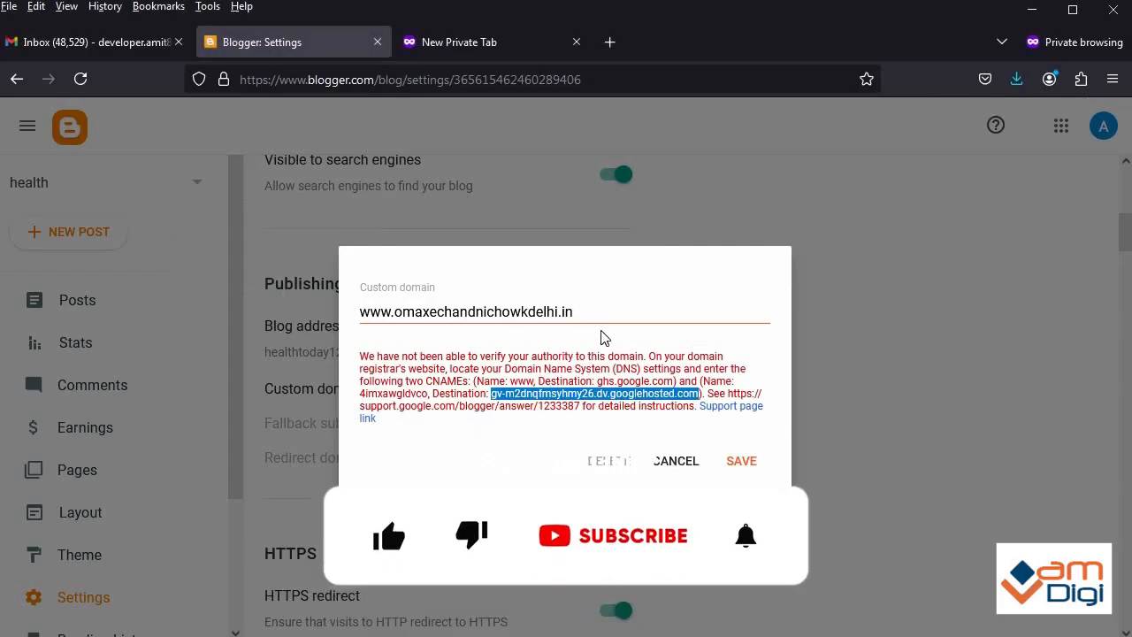
left_click_drag(577, 311, 315, 314)
key("ctrl+c")
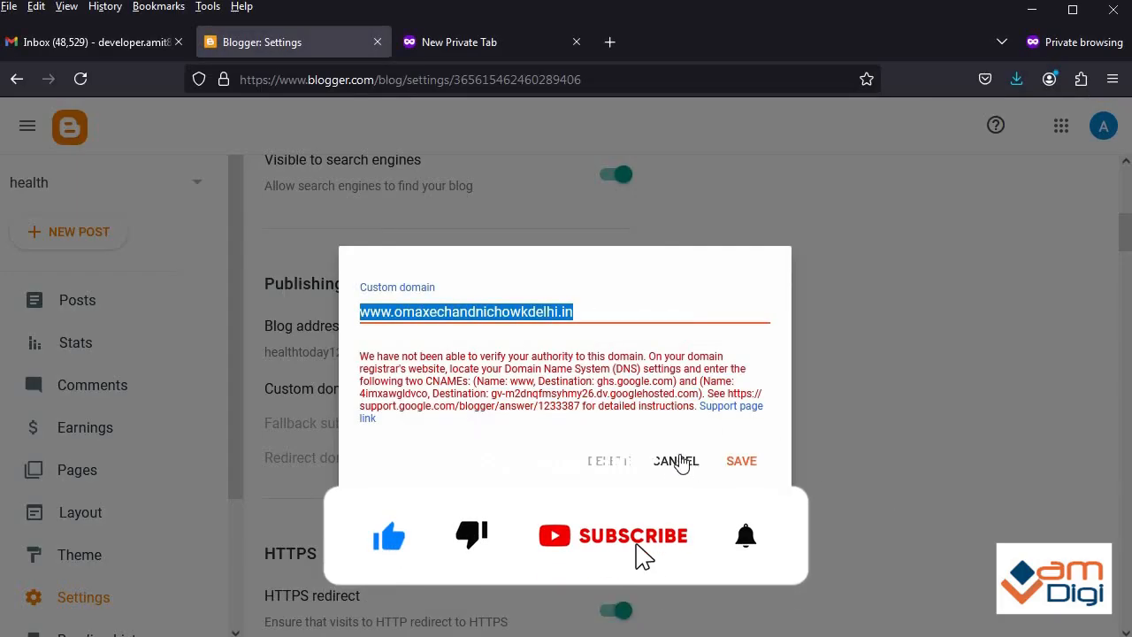
left_click(676, 460)
left_click(80, 79)
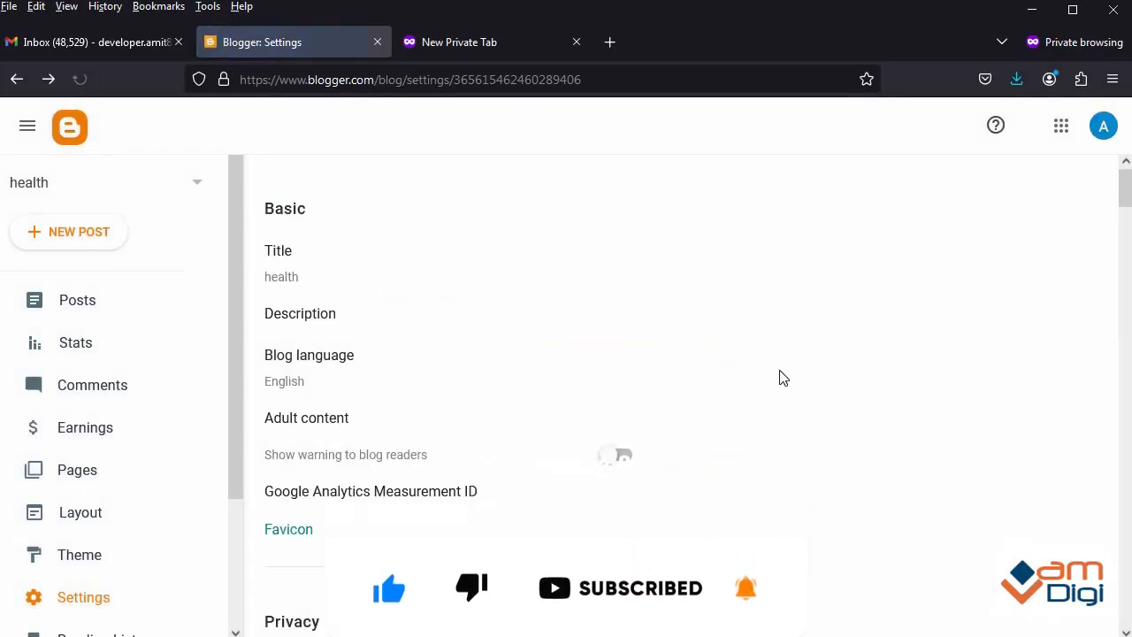
scroll(441, 495, "down", 5)
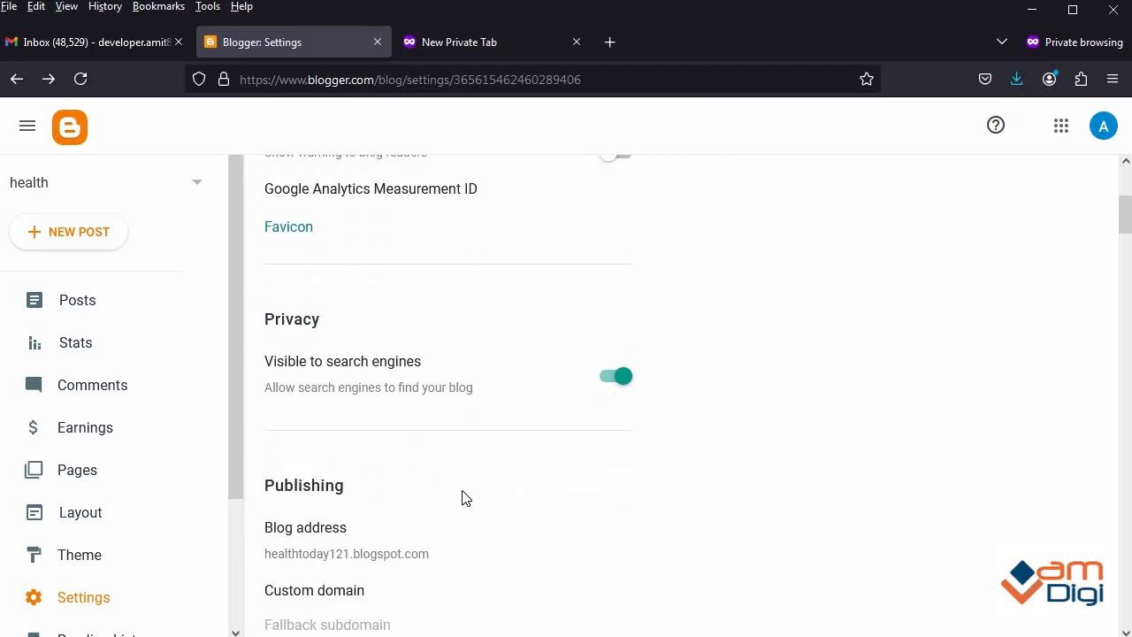
left_click(325, 492)
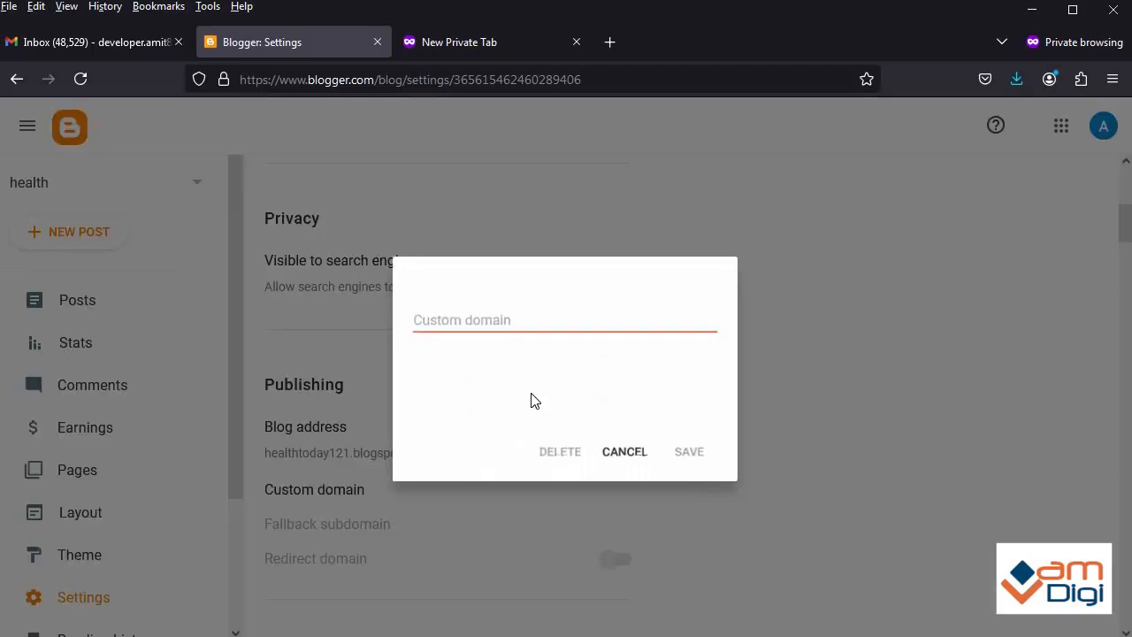
left_click(515, 319)
key("ctrl+v")
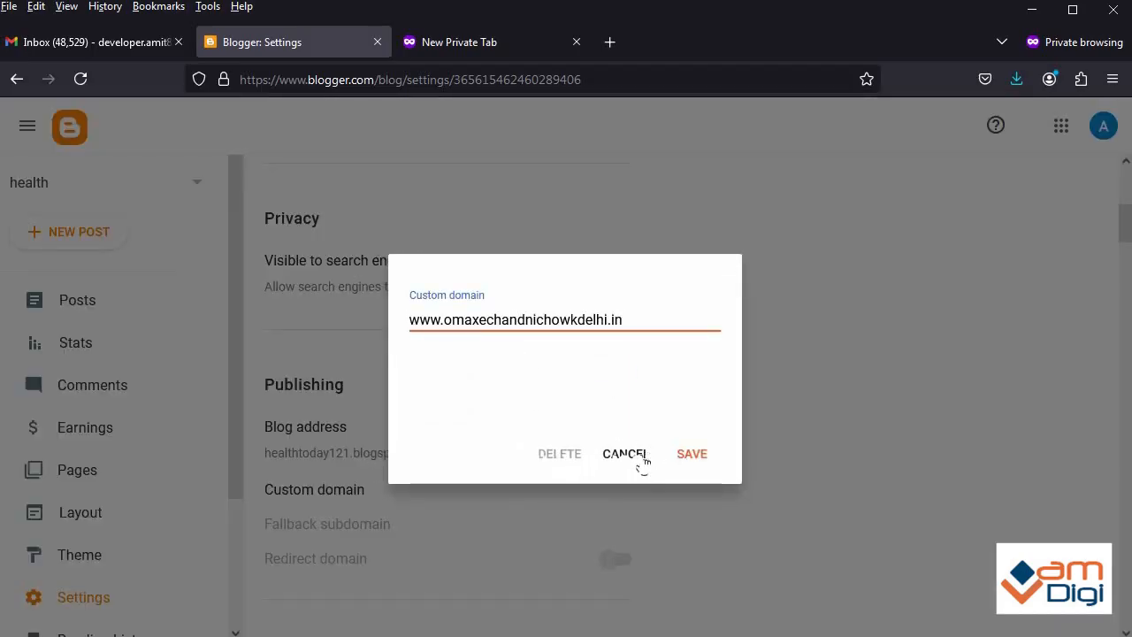
left_click(690, 454)
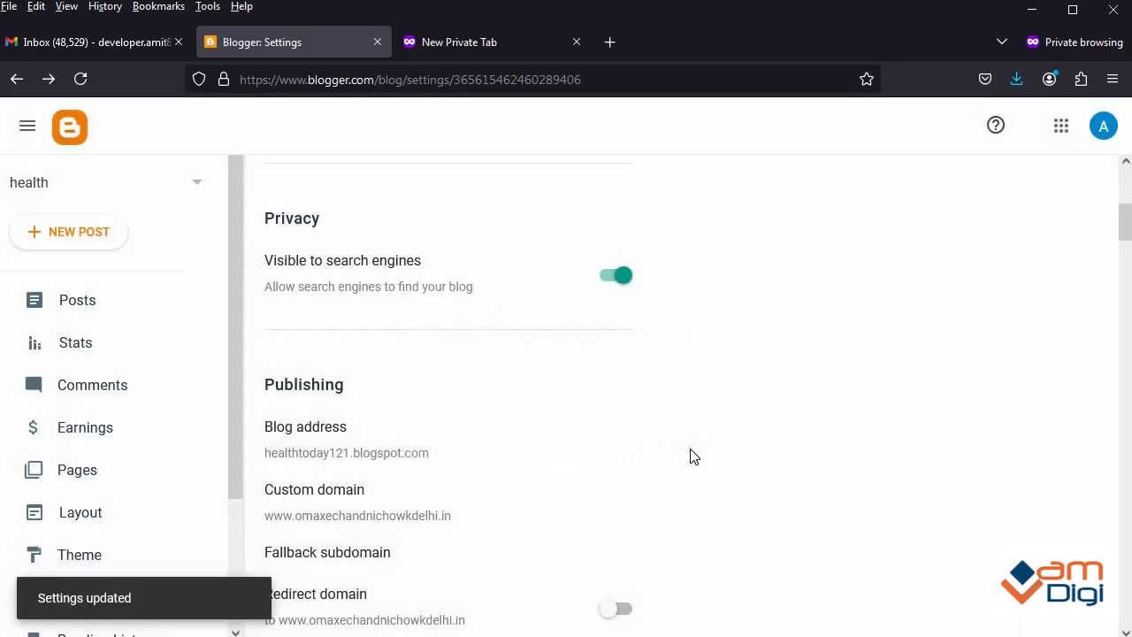
scroll(576, 403, "down", 2)
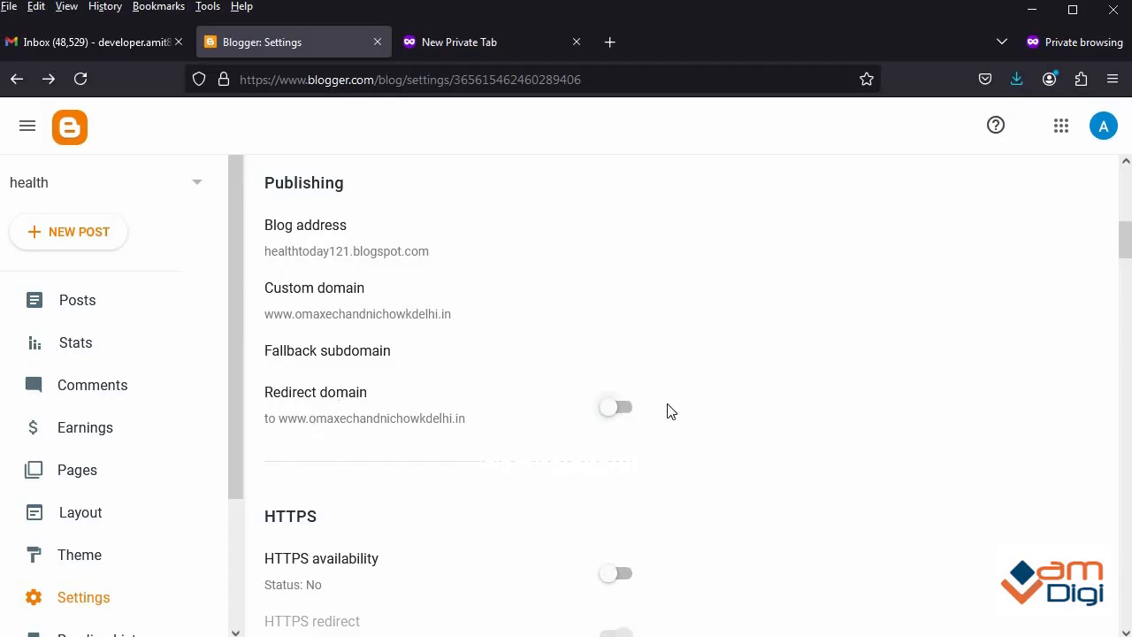
left_click(617, 407)
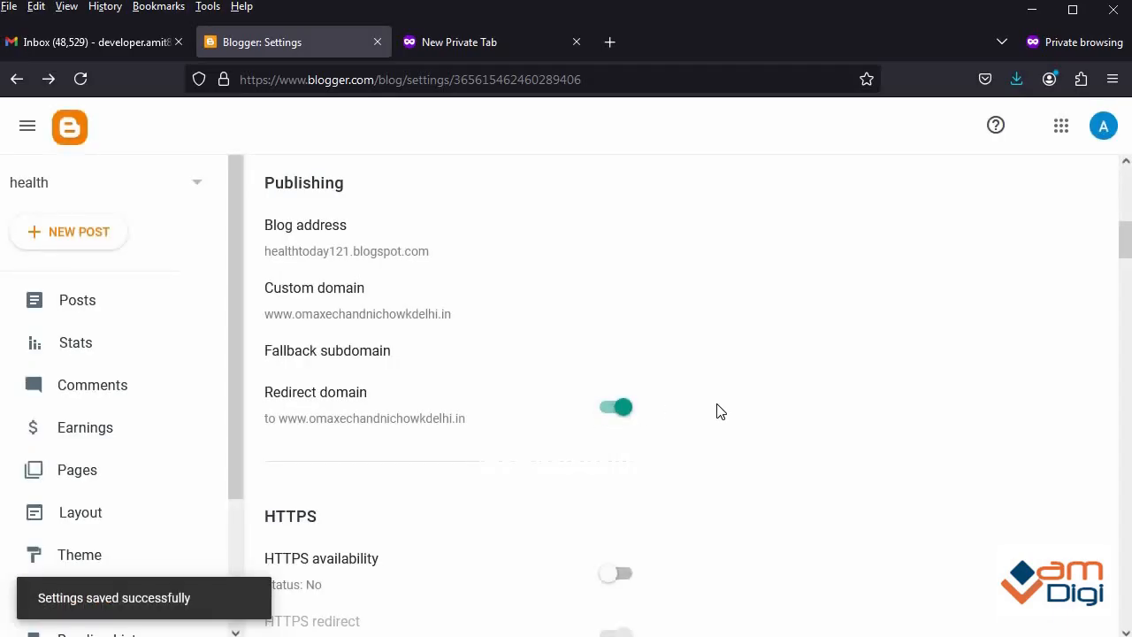
scroll(721, 412, "down", 2)
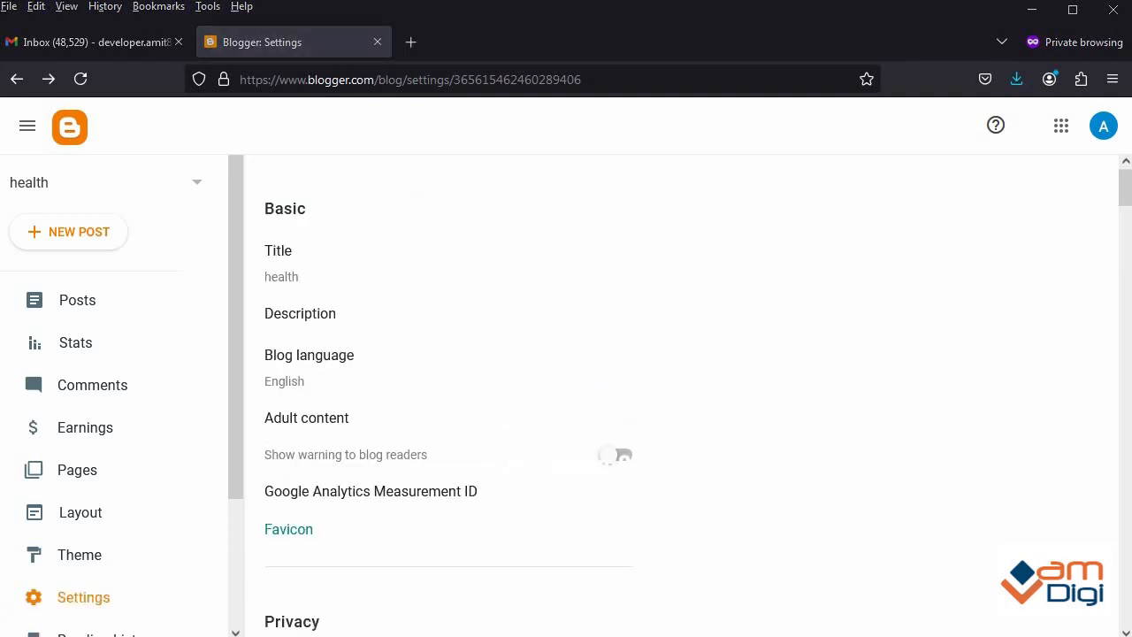
Reload the Blogger settings, open the live blog on its custom domain, and look through its posts.
left_click(79, 78)
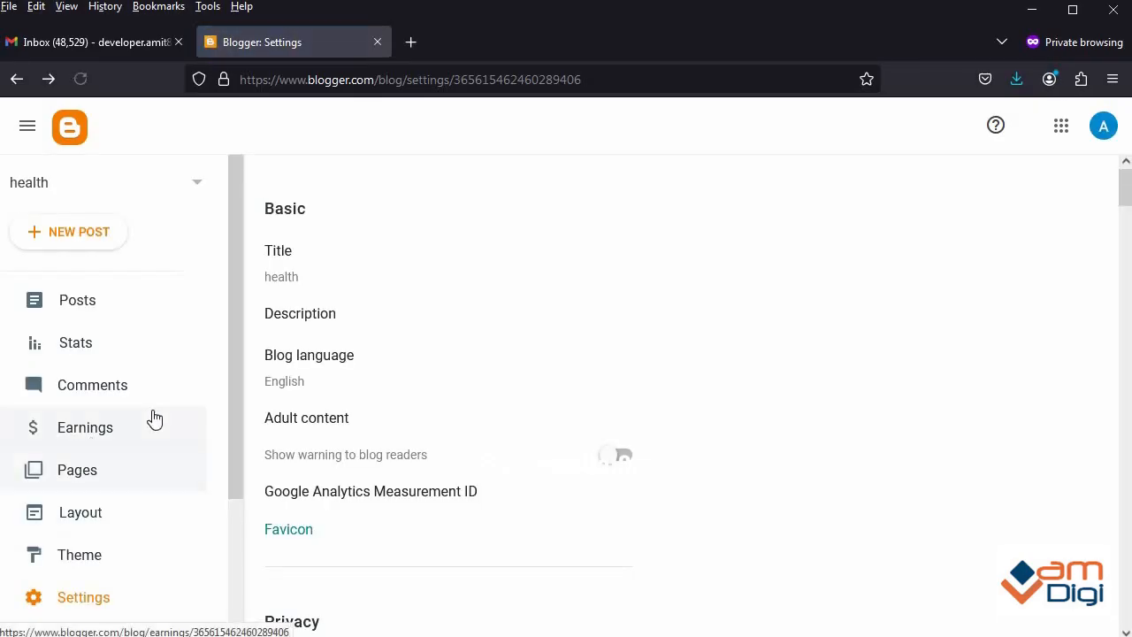
scroll(151, 417, "down", 3)
left_click(98, 518)
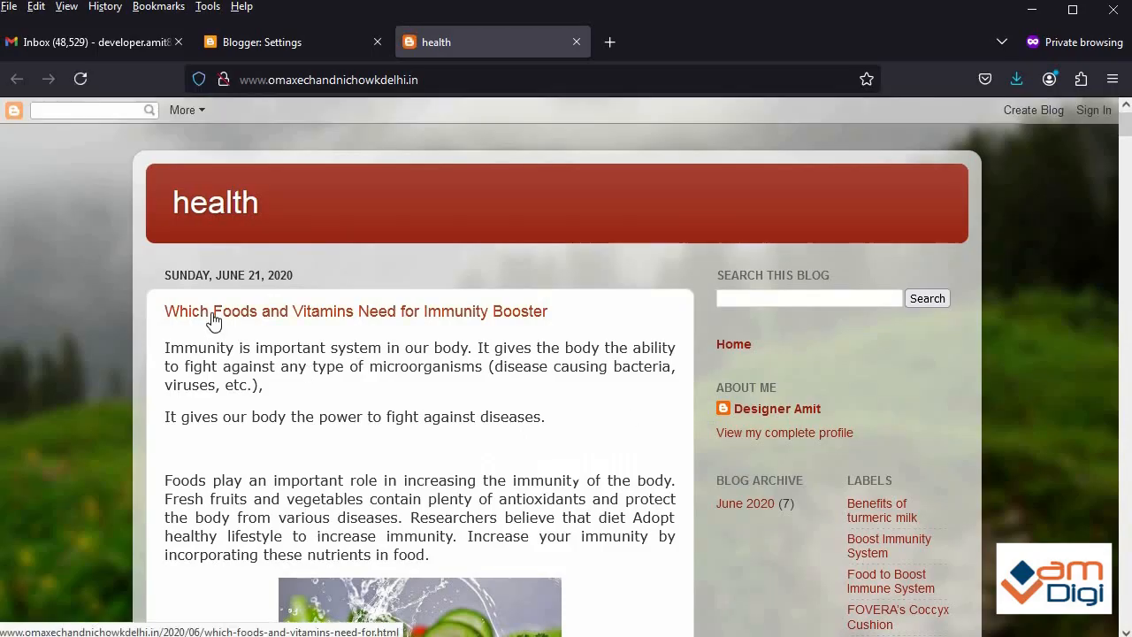
scroll(524, 367, "down", 10)
scroll(524, 367, "down", 14)
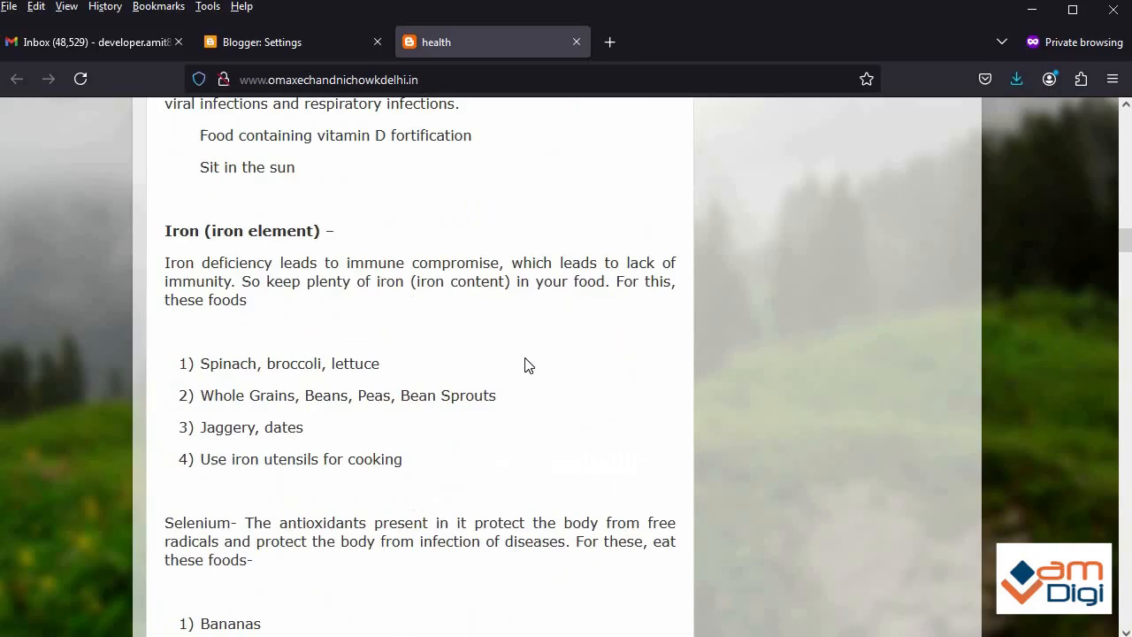
scroll(528, 365, "down", 15)
scroll(528, 365, "down", 15)
scroll(550, 377, "down", 15)
scroll(554, 378, "up", 5)
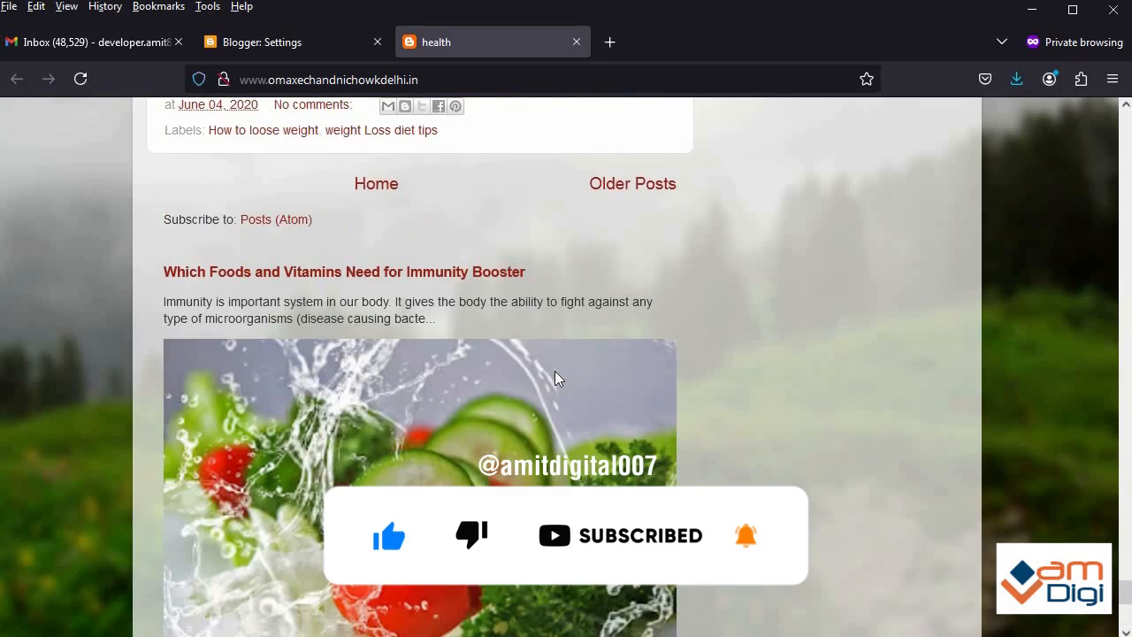